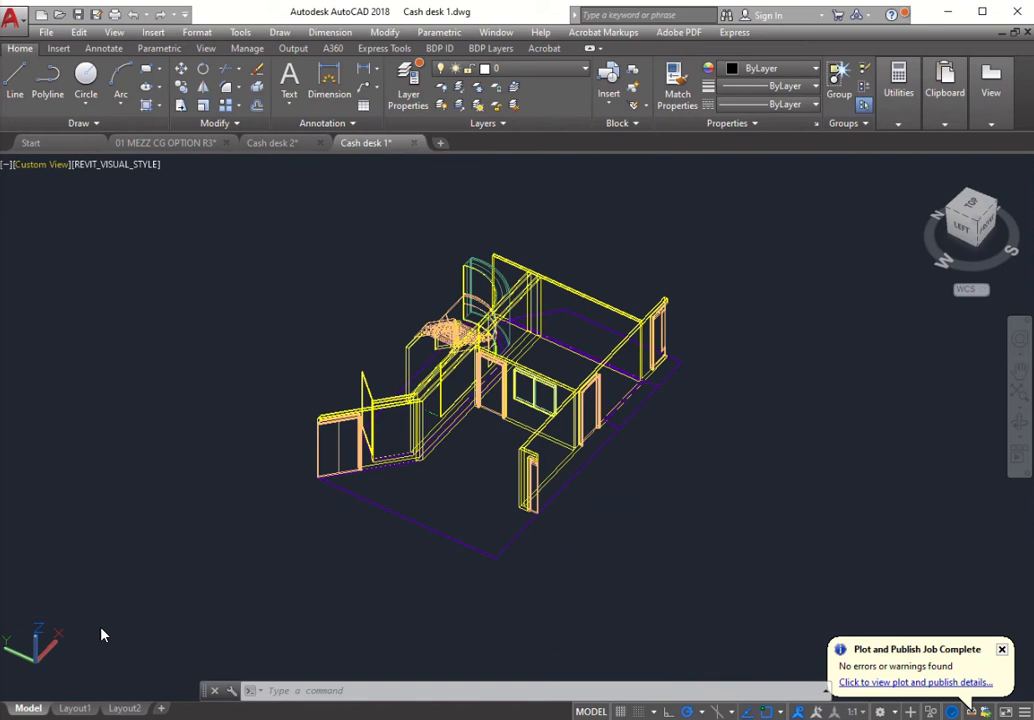
# Step: Open Layout1 and delete its existing viewport to leave the sheet empty
pyautogui.moveTo(77, 710)
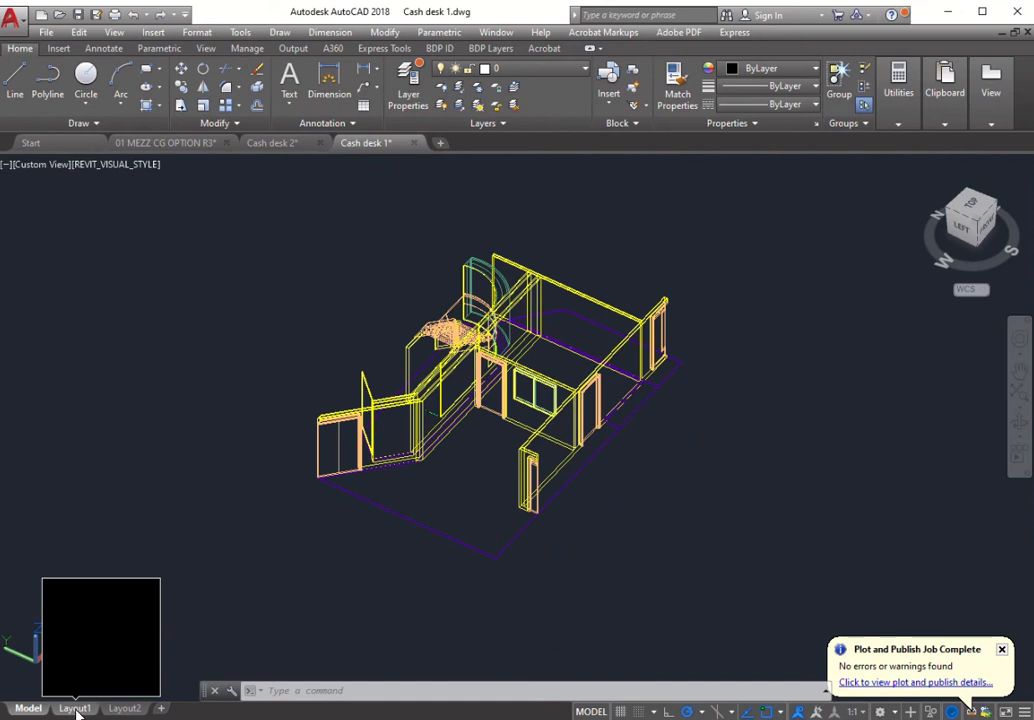
pyautogui.click(76, 709)
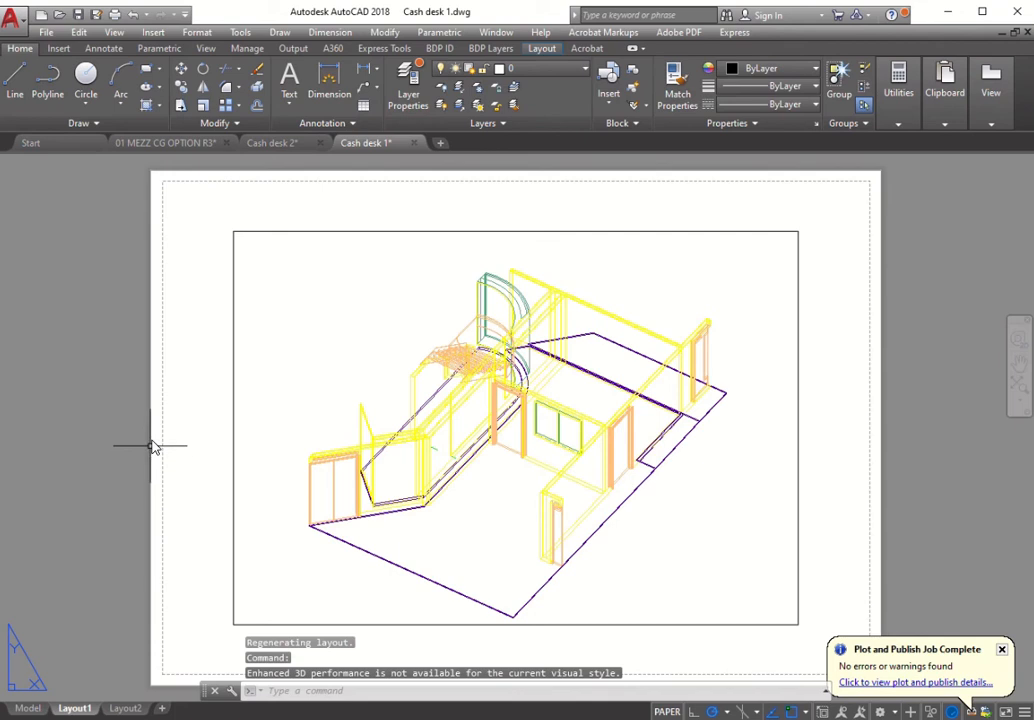
pyautogui.click(829, 261)
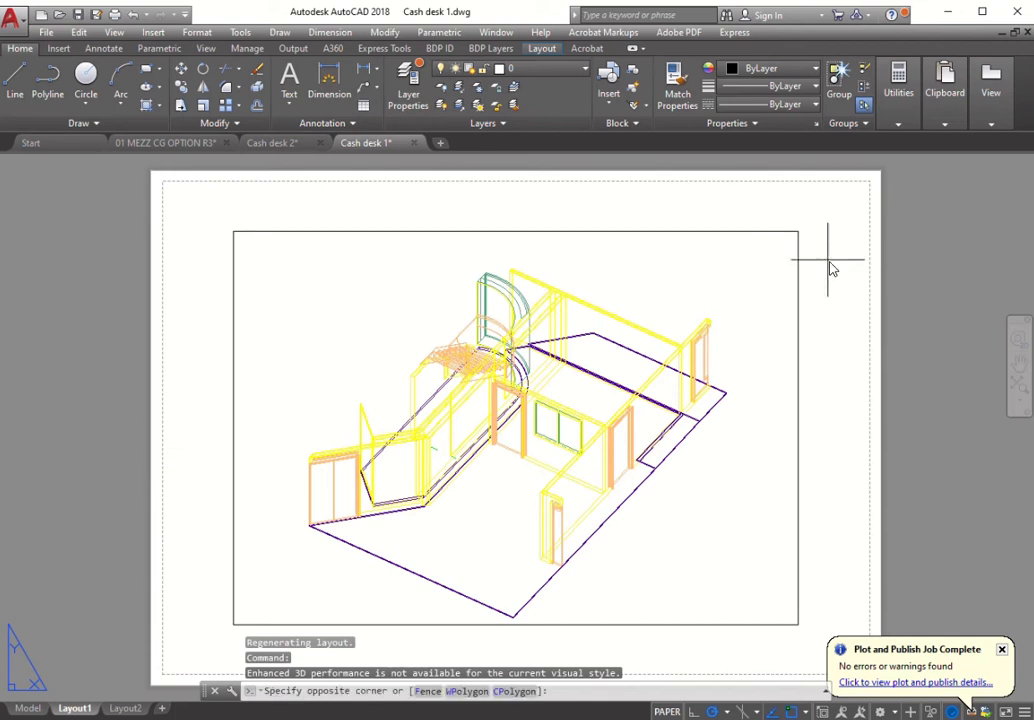
pyautogui.click(743, 212)
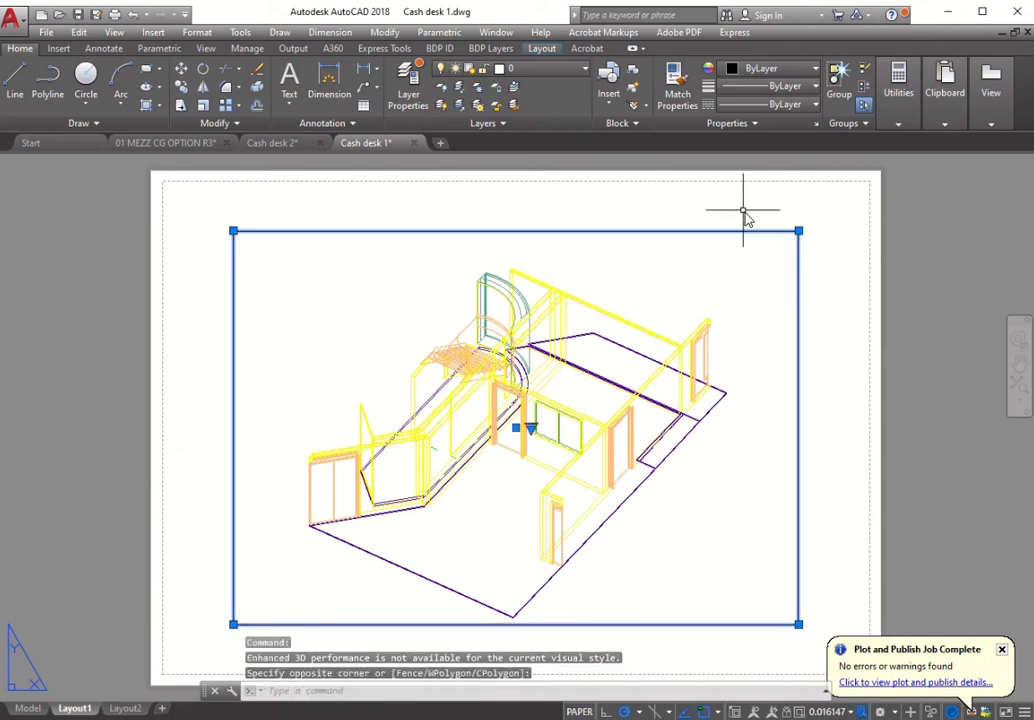
pyautogui.press('Delete')
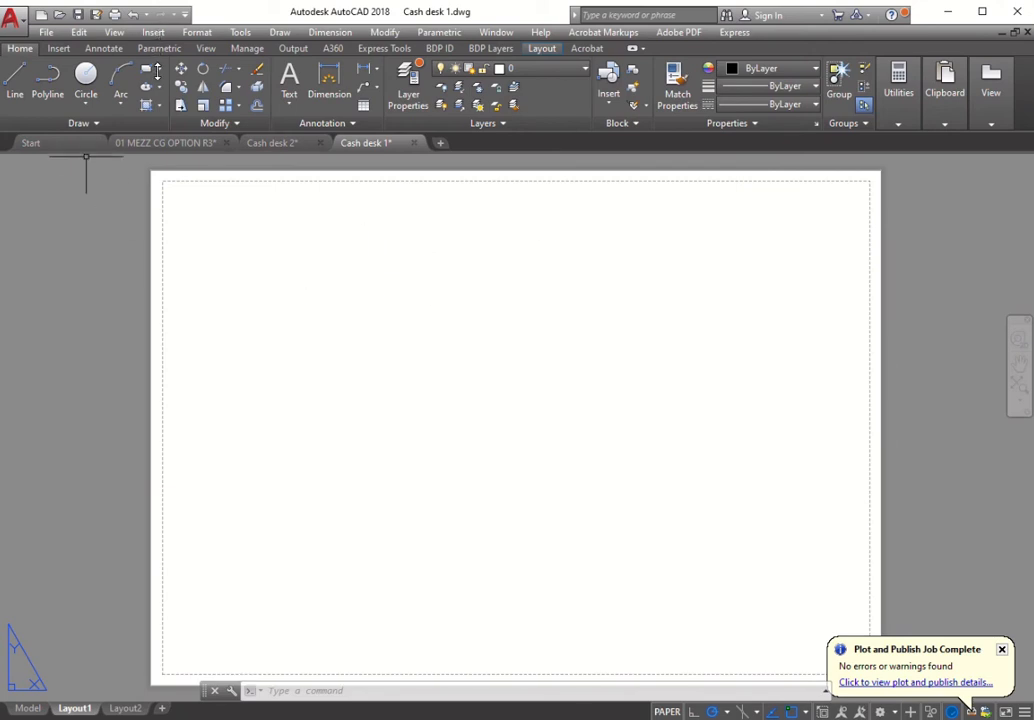
# Step: Set up a single-sheet plot for Layout1 with AutoCAD PDF (General Documentation).pc3 and ISO full bleed A3 (420.00 x 297.00 MM) paper
pyautogui.click(115, 14)
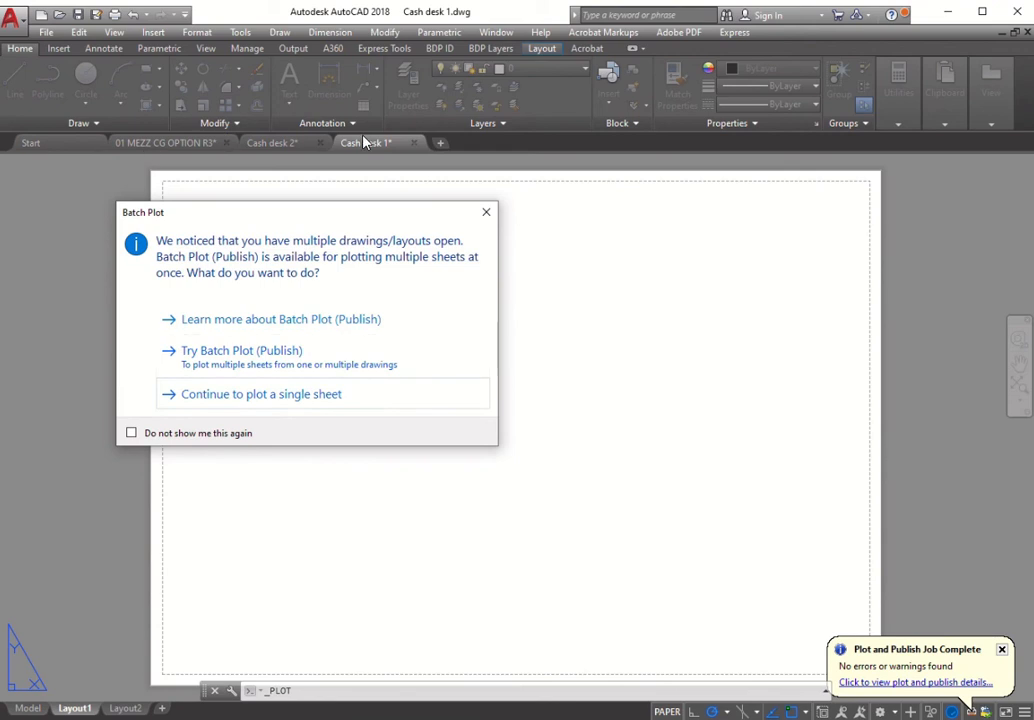
pyautogui.click(241, 401)
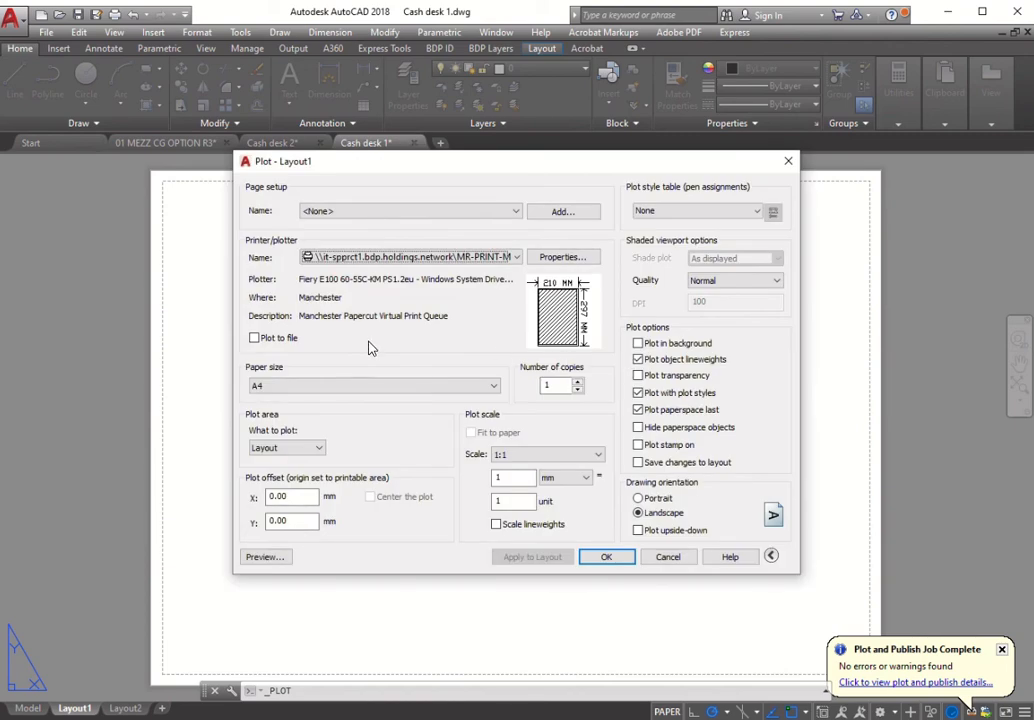
pyautogui.click(335, 258)
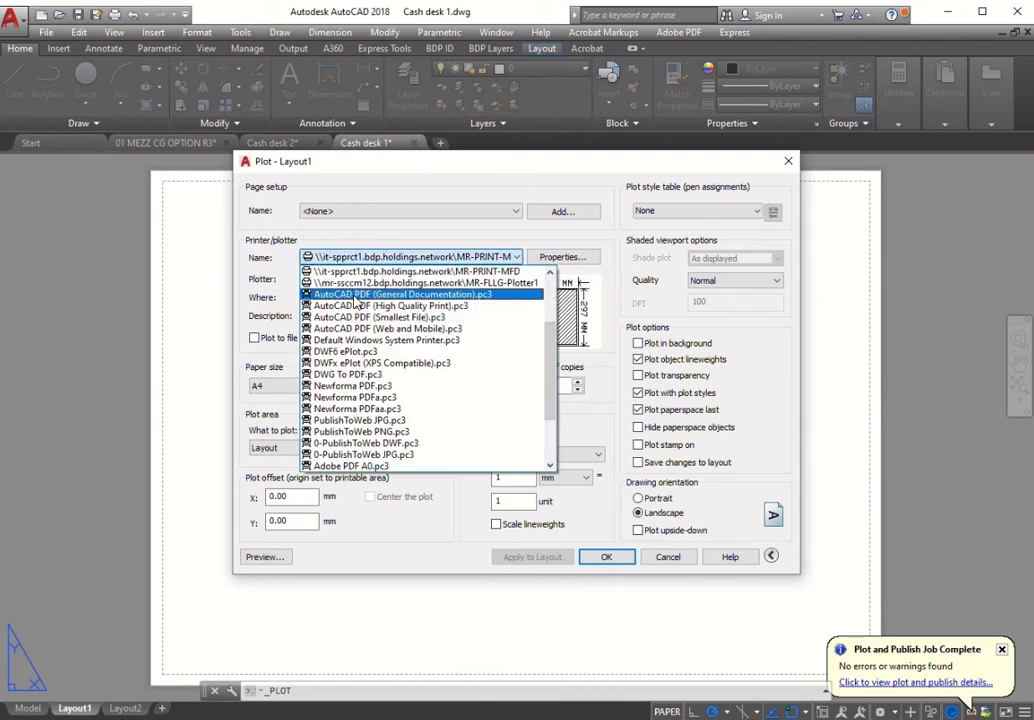
pyautogui.click(356, 296)
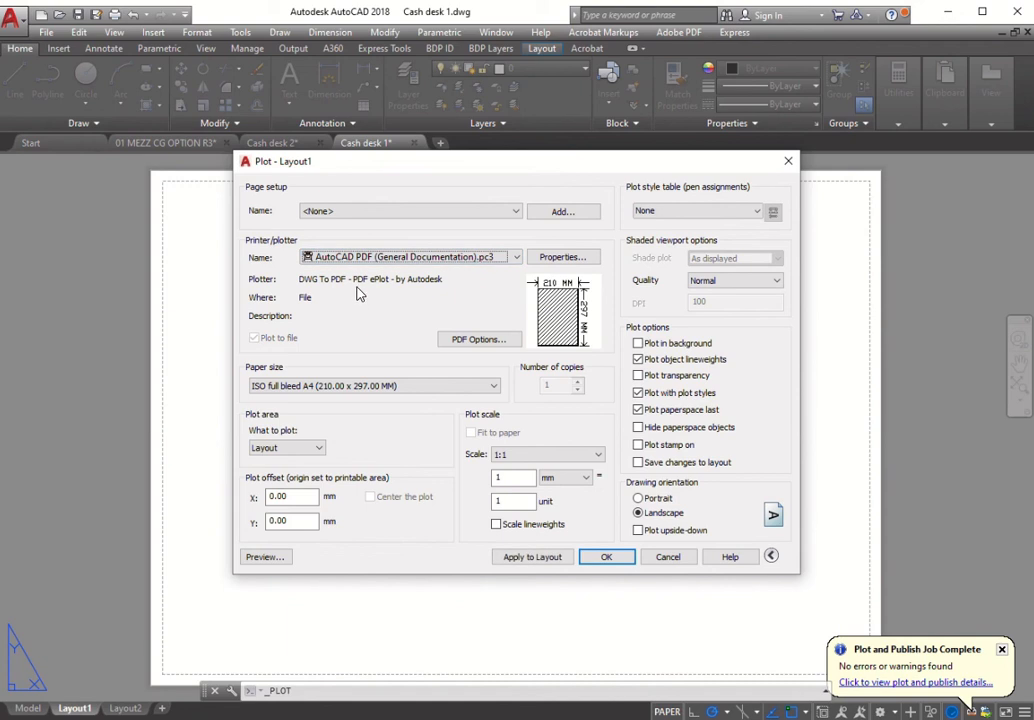
pyautogui.click(339, 394)
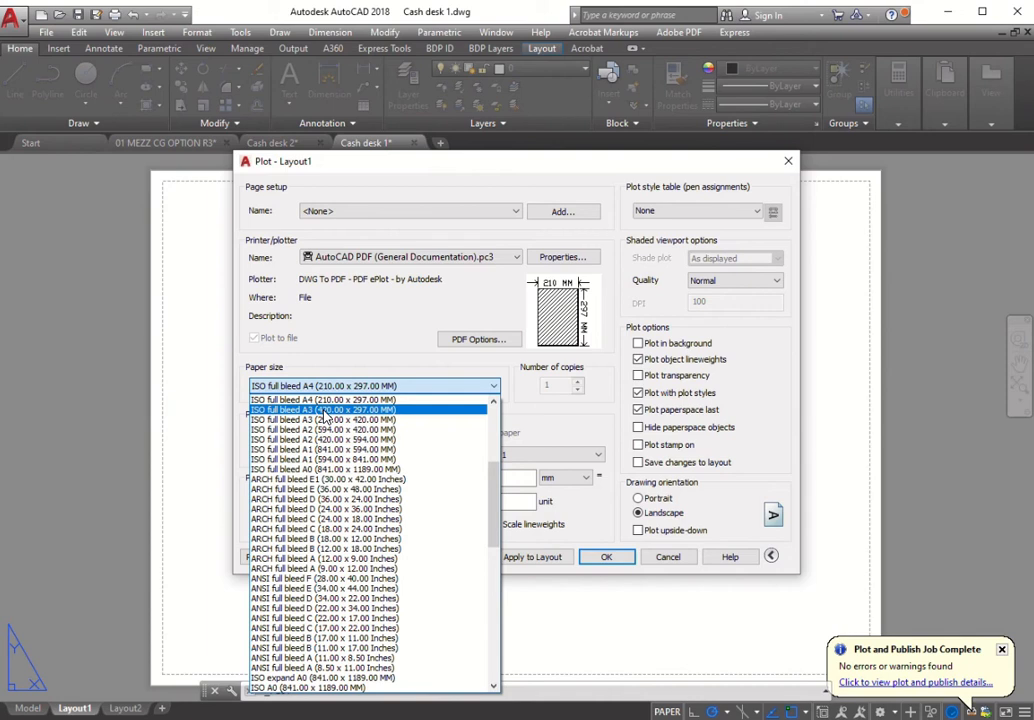
pyautogui.click(323, 411)
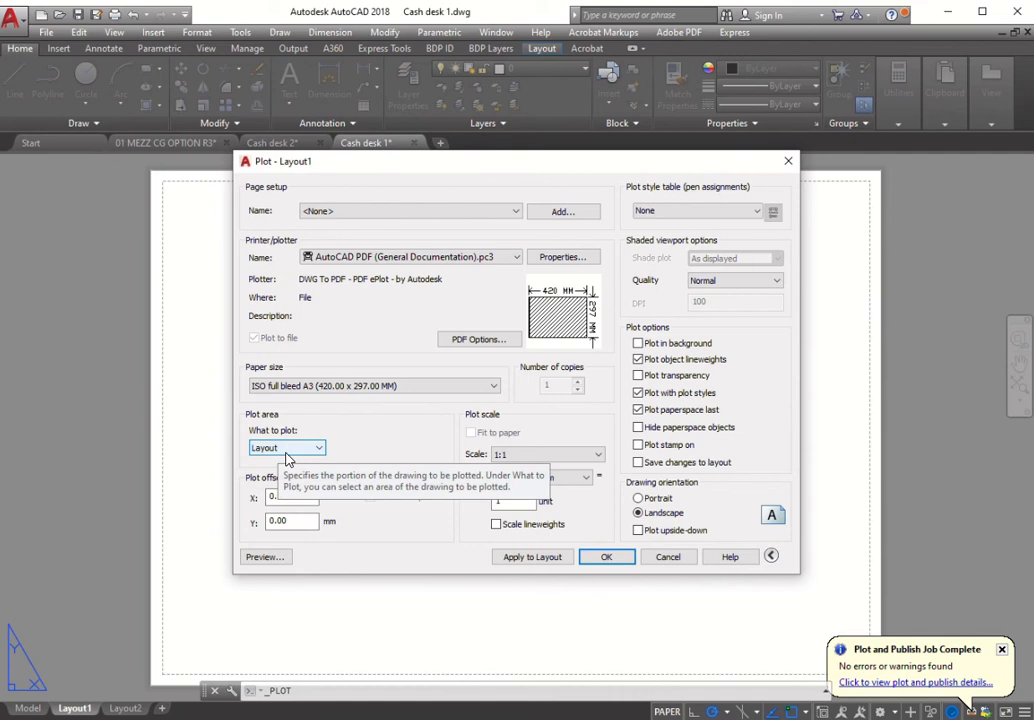
pyautogui.click(292, 449)
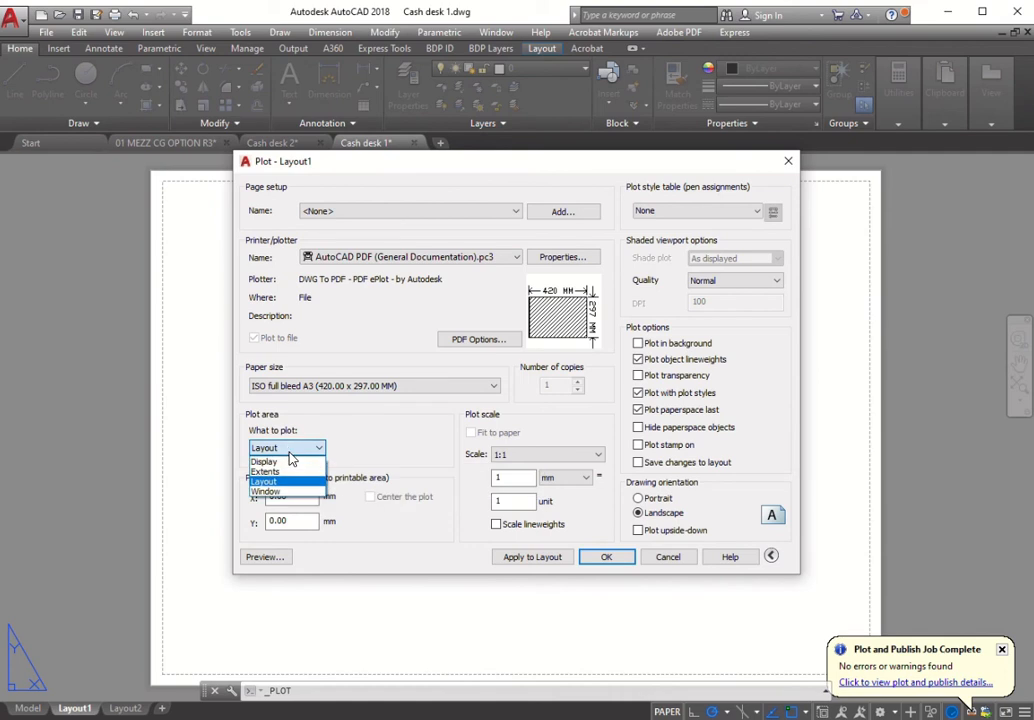
pyautogui.click(362, 420)
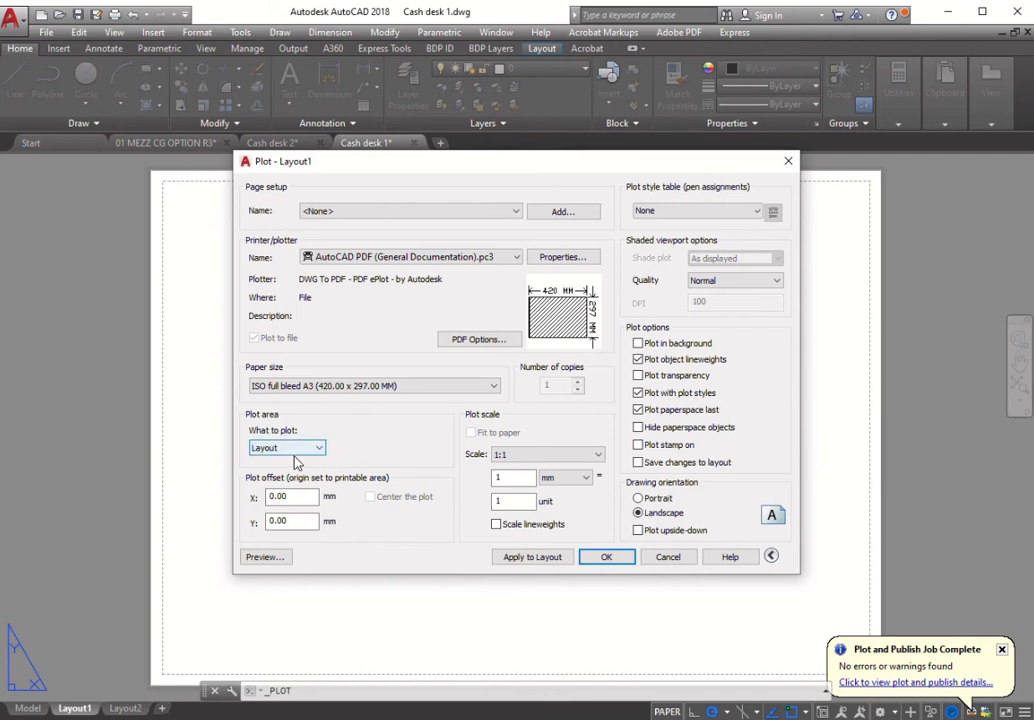
pyautogui.click(676, 212)
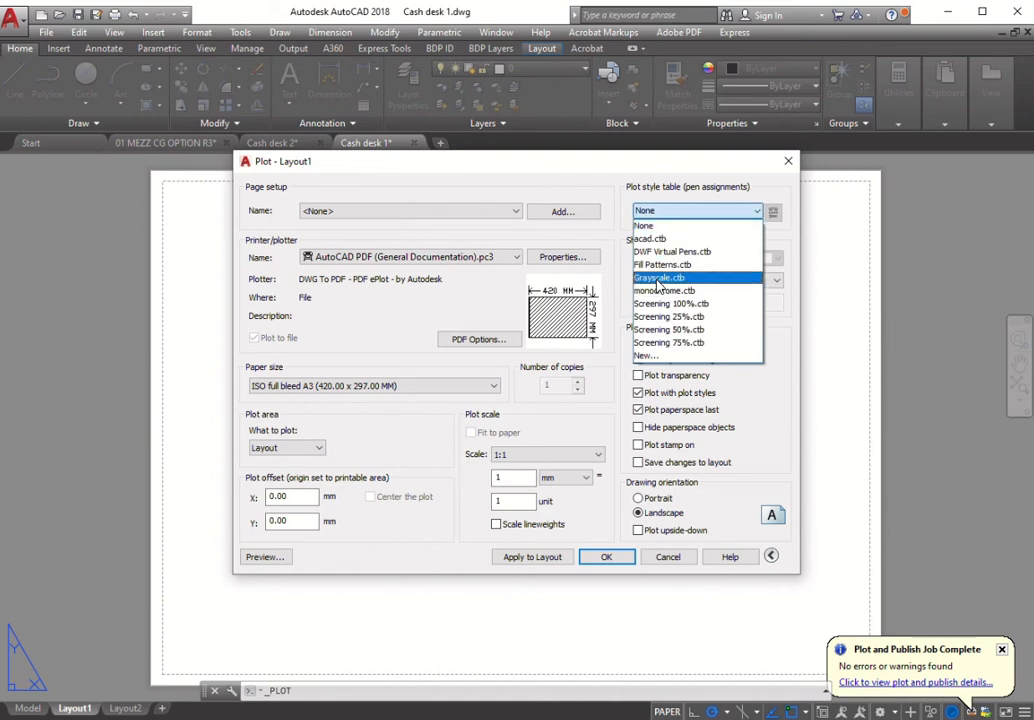
pyautogui.click(646, 355)
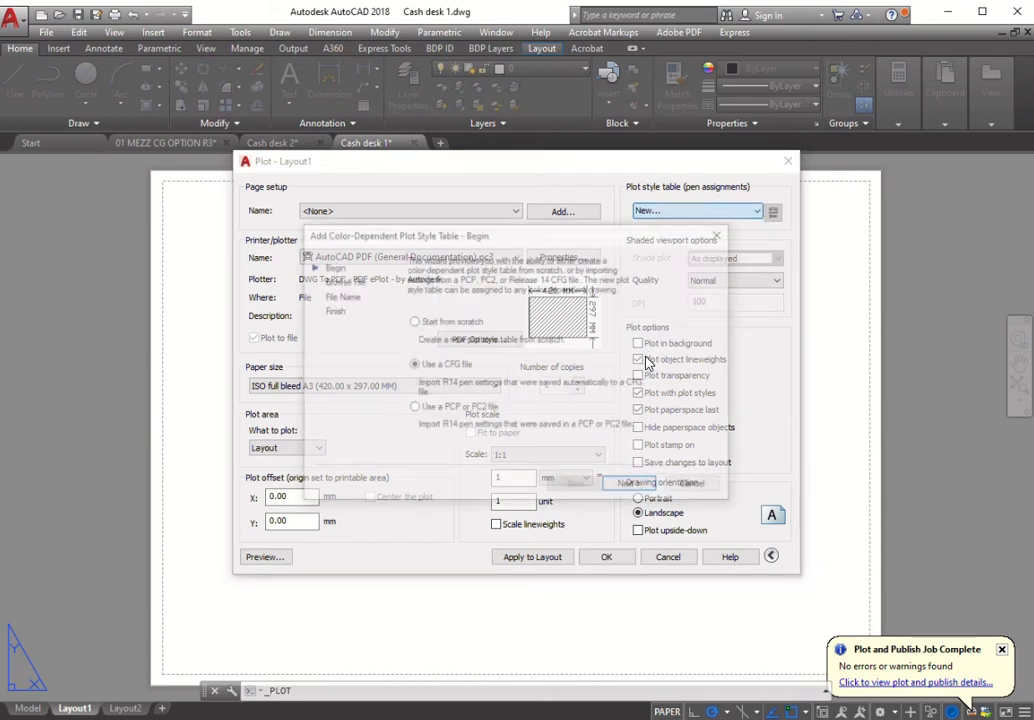
pyautogui.click(414, 321)
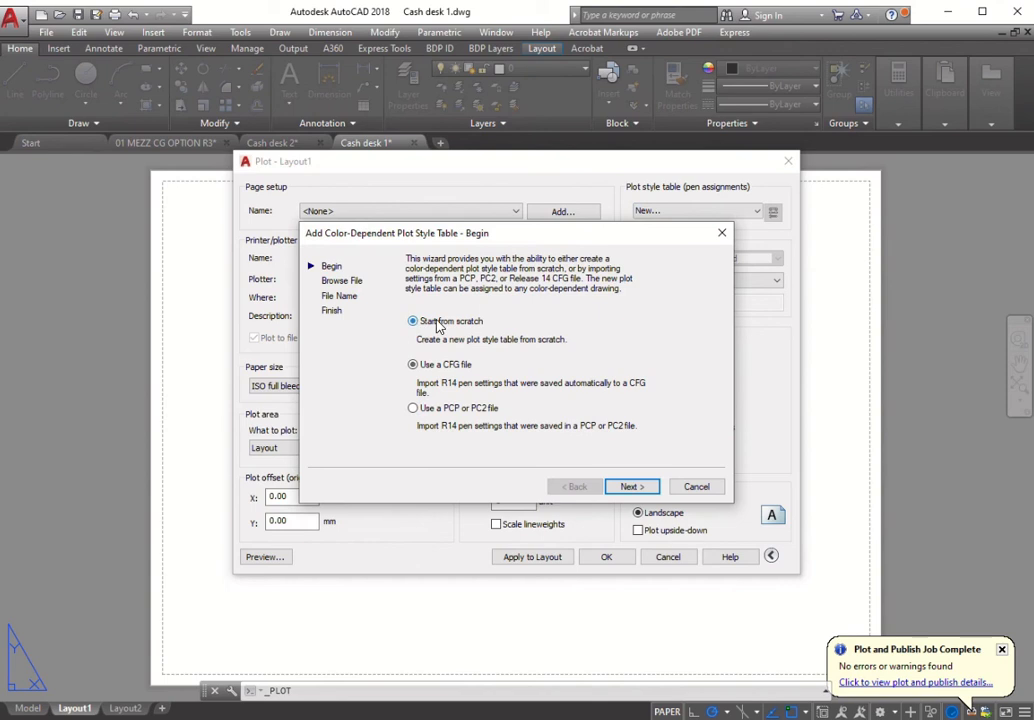
pyautogui.click(630, 487)
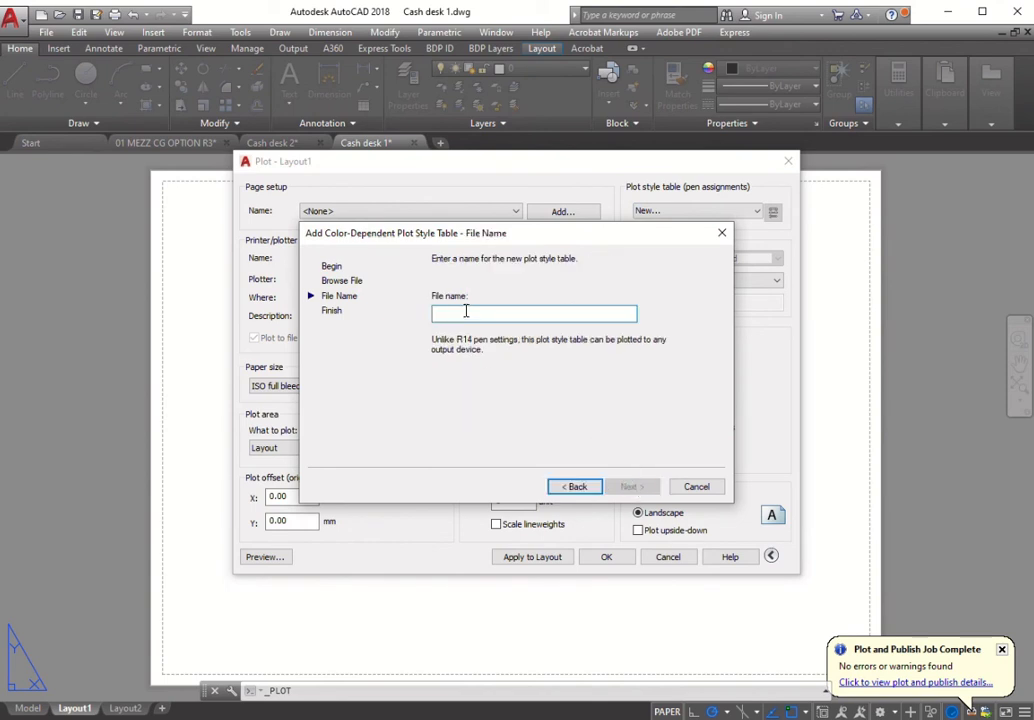
pyautogui.write('new')
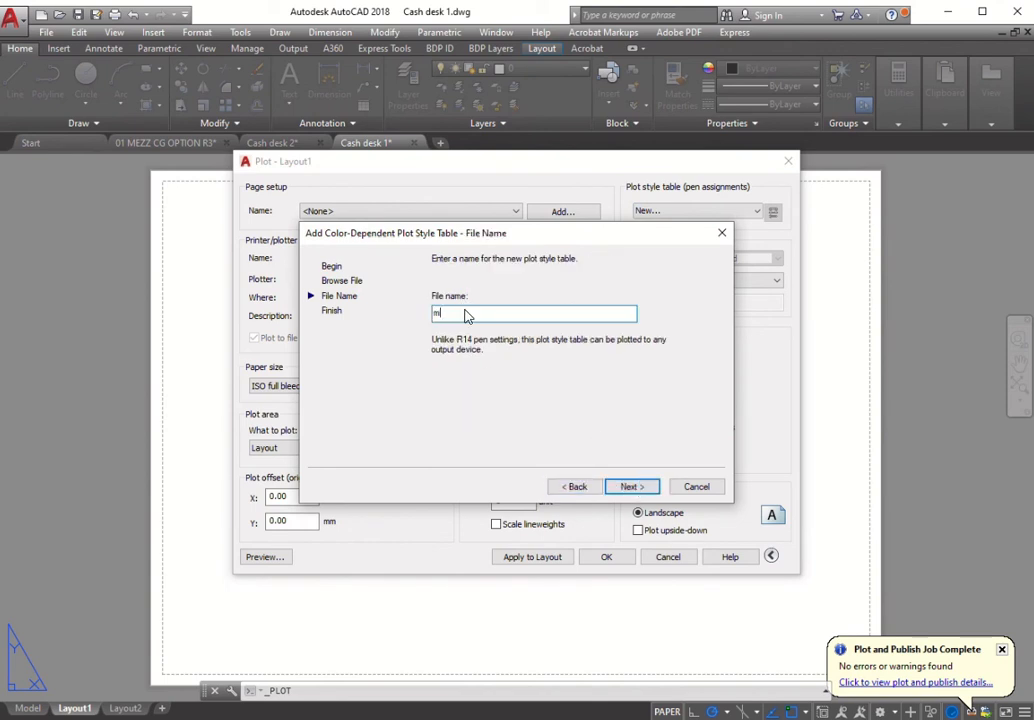
pyautogui.press('Return')
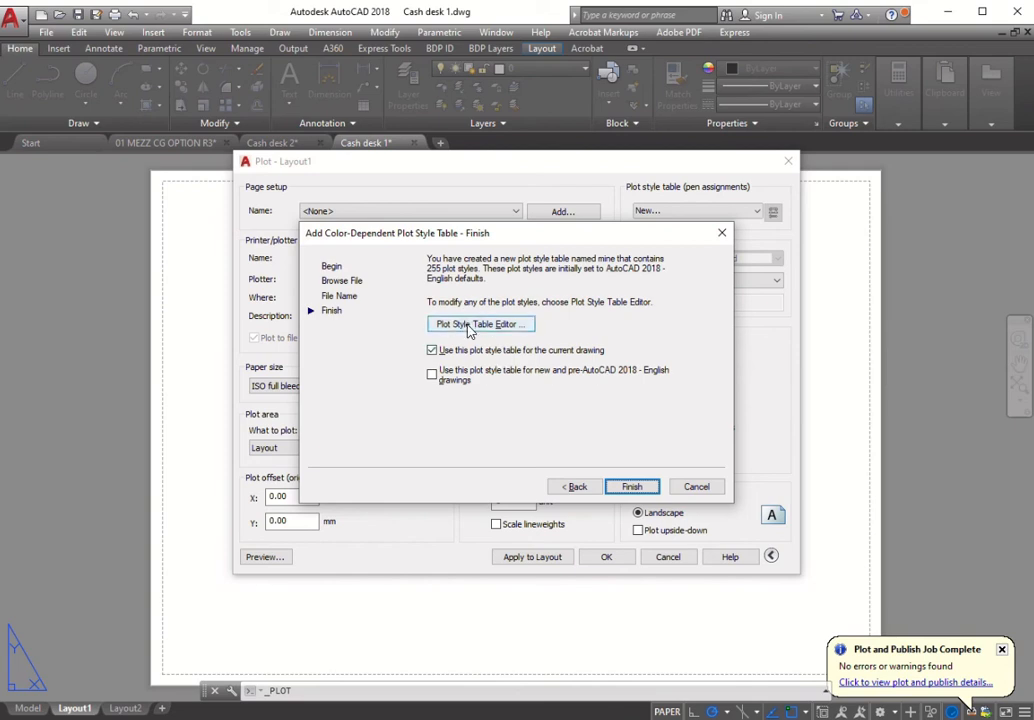
pyautogui.click(467, 326)
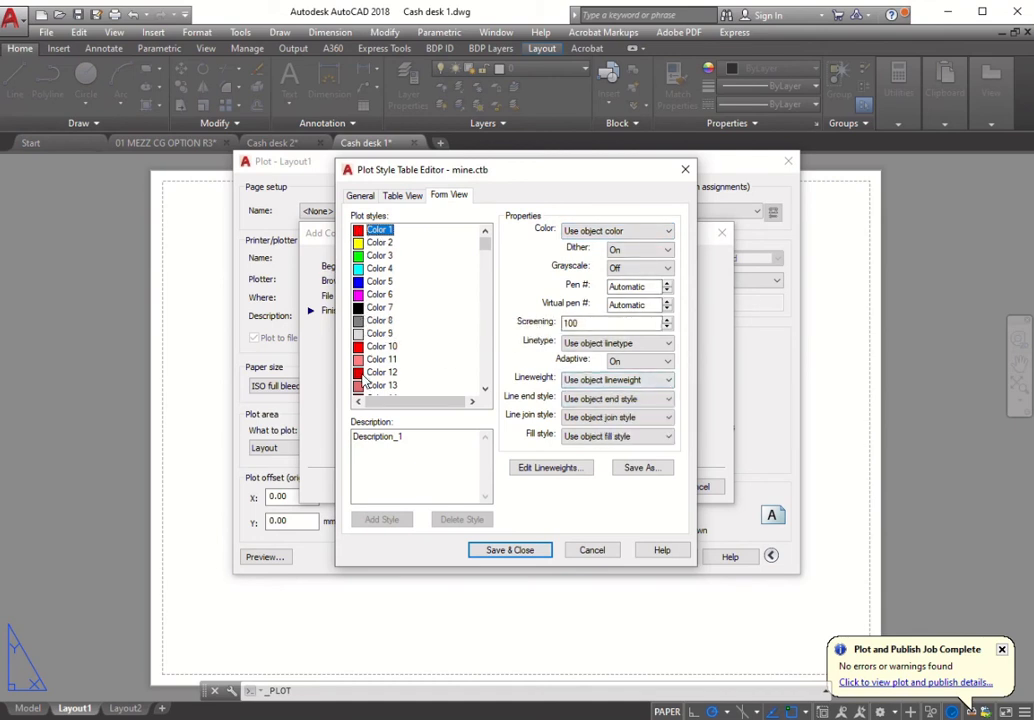
pyautogui.click(591, 551)
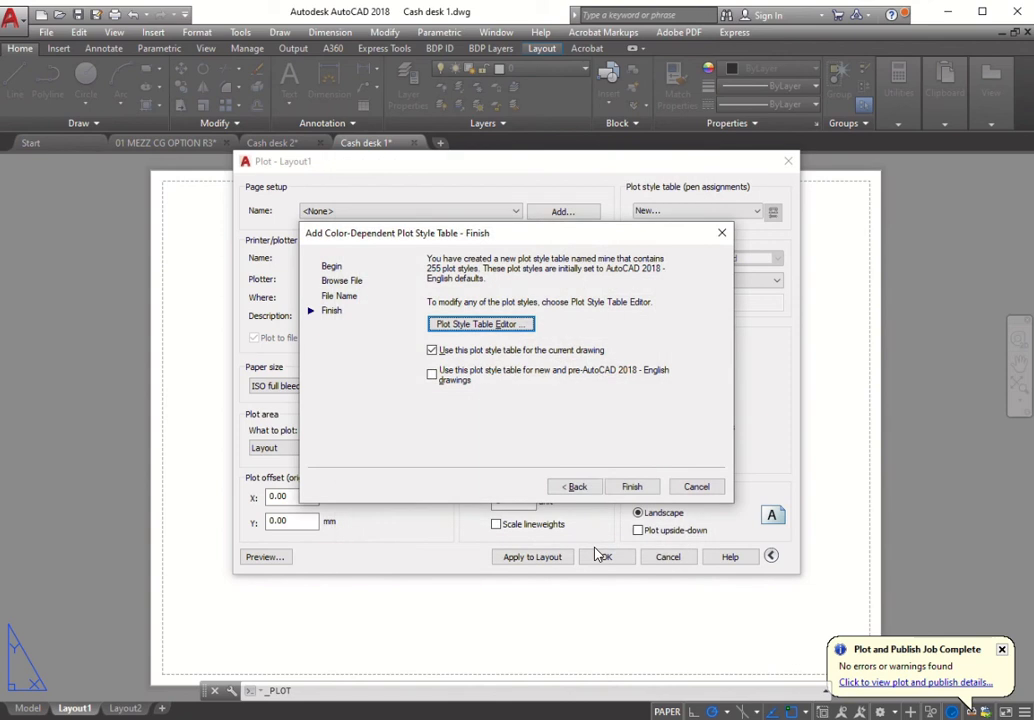
pyautogui.click(692, 484)
# Step: Assign the Grayscale.ctb plot style table and apply the plot settings to the layout without plotting
pyautogui.click(674, 214)
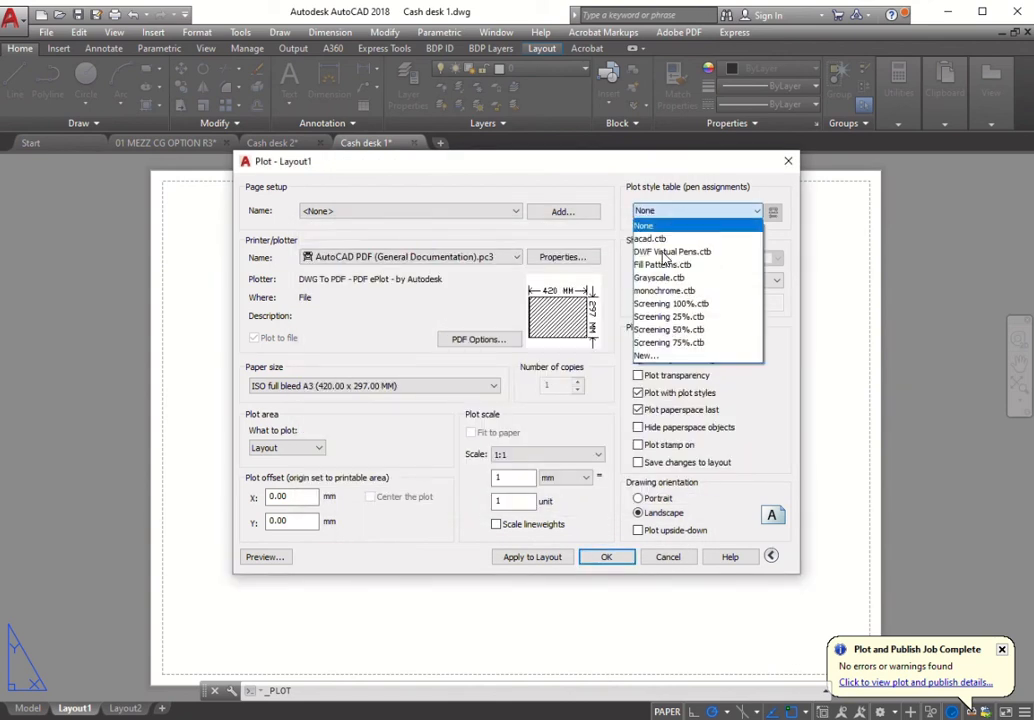
pyautogui.click(661, 278)
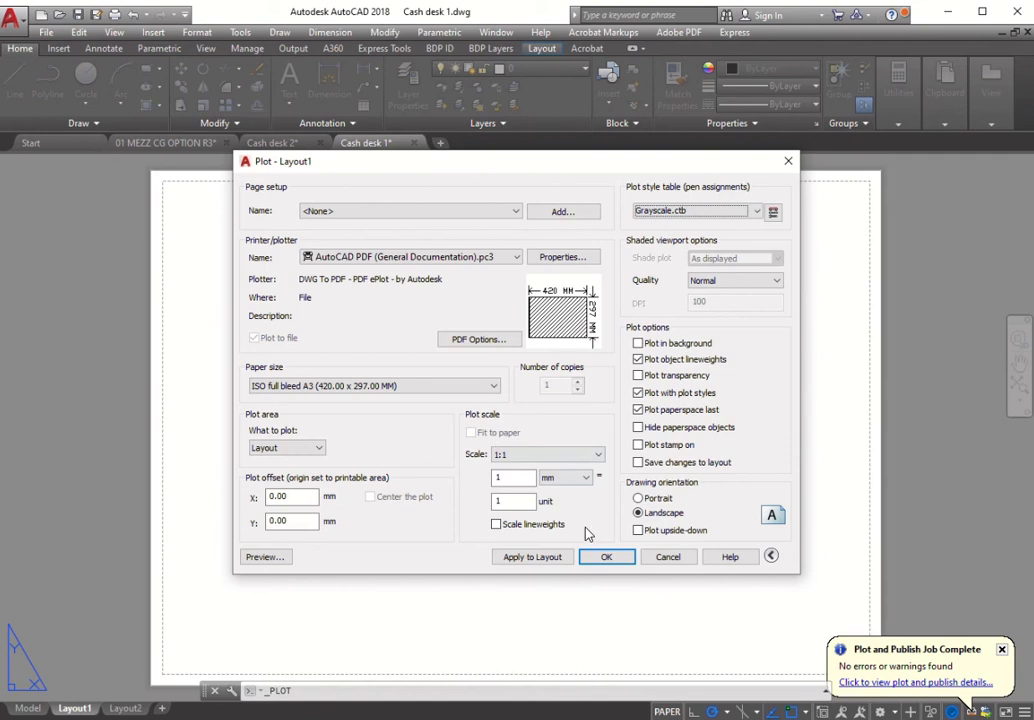
pyautogui.click(537, 560)
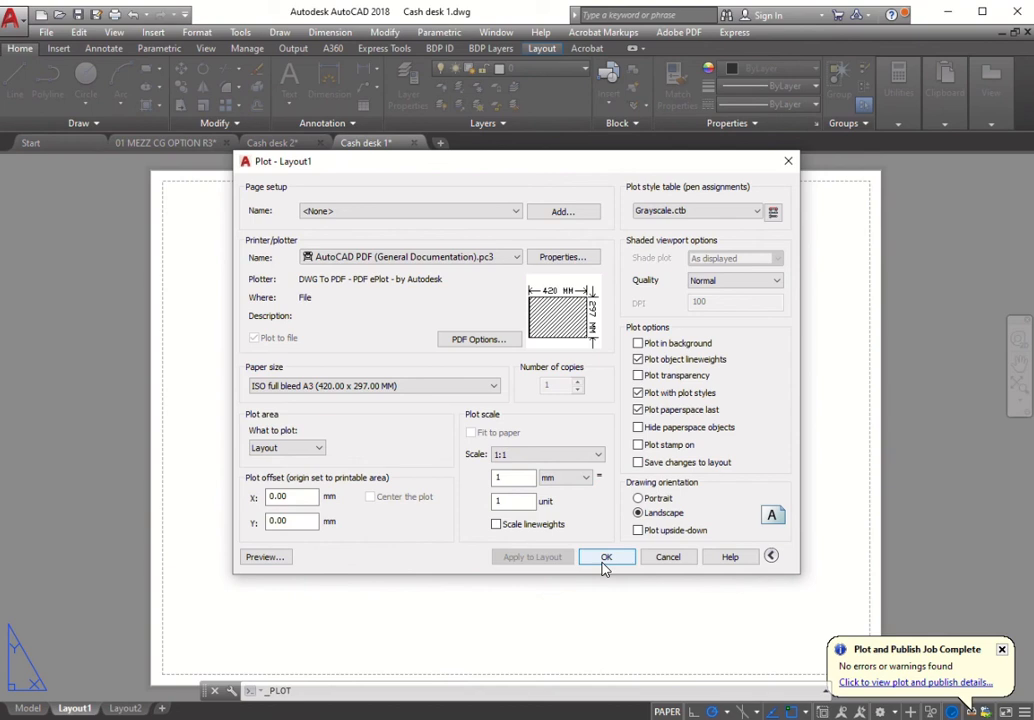
pyautogui.click(668, 557)
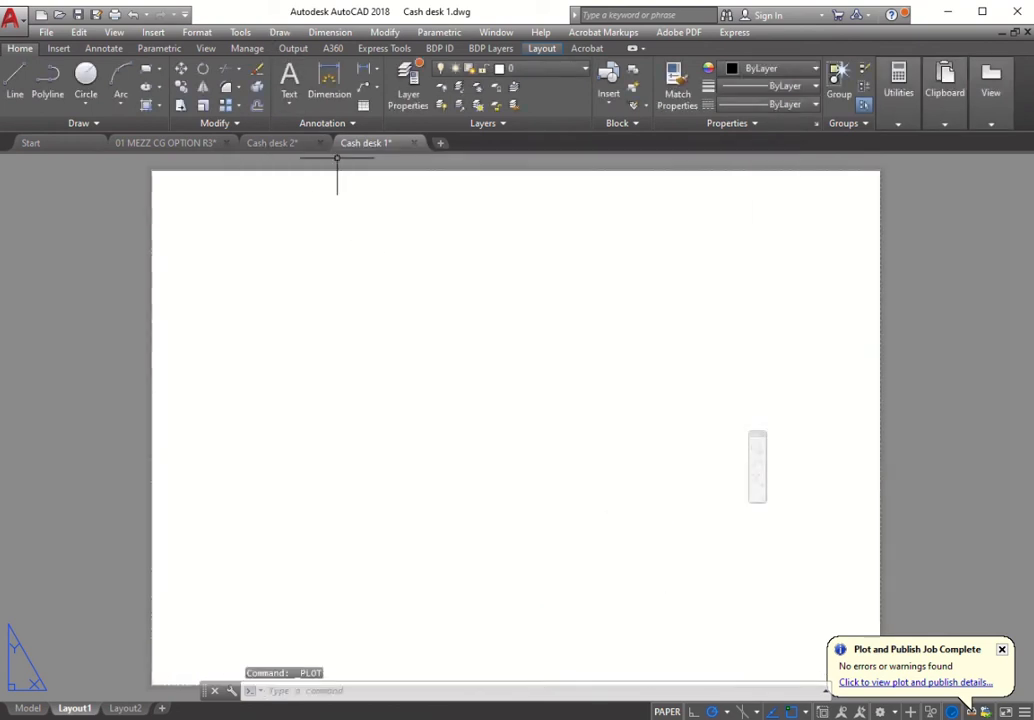
pyautogui.click(156, 207)
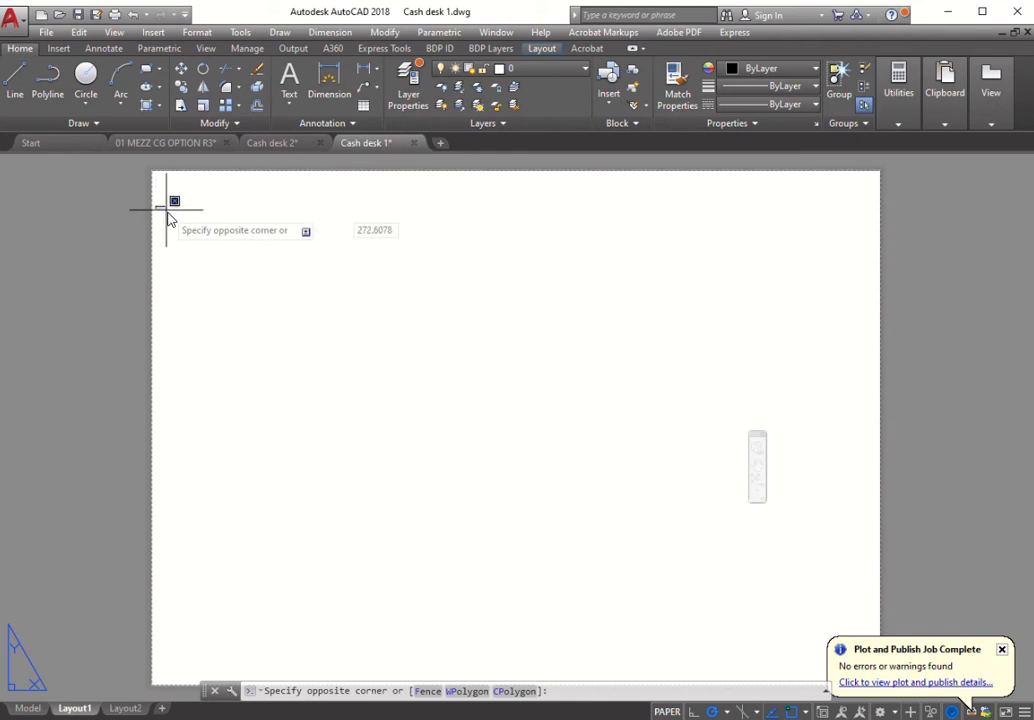
pyautogui.press('Escape')
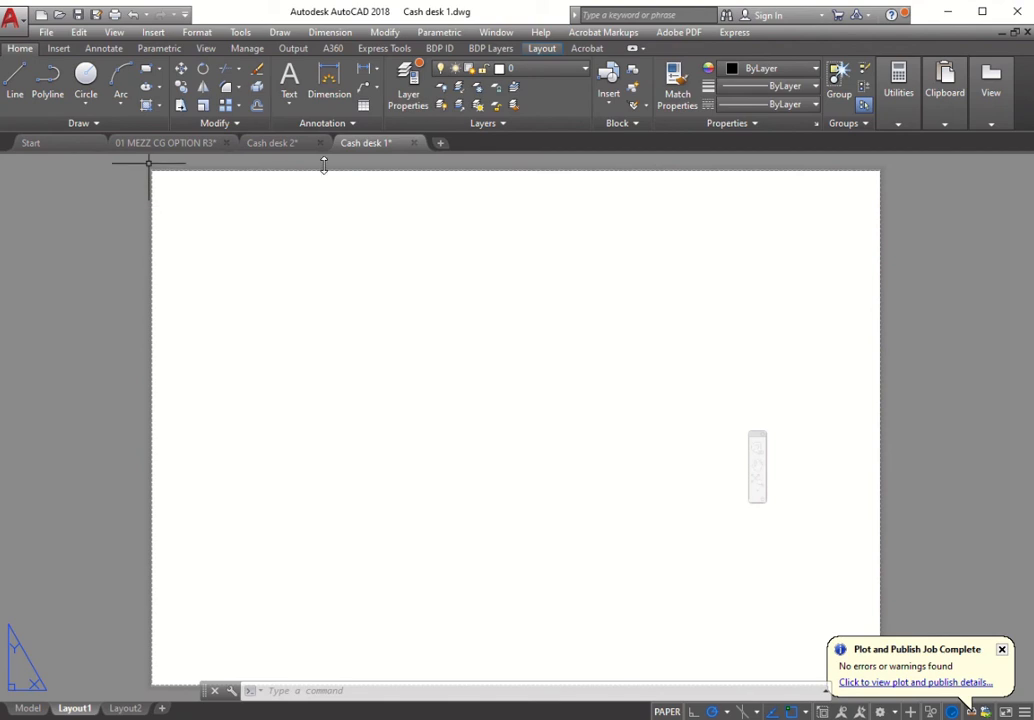
# Step: Create a non-plotting layer named Viewport and set its colour to index 252
pyautogui.click(408, 91)
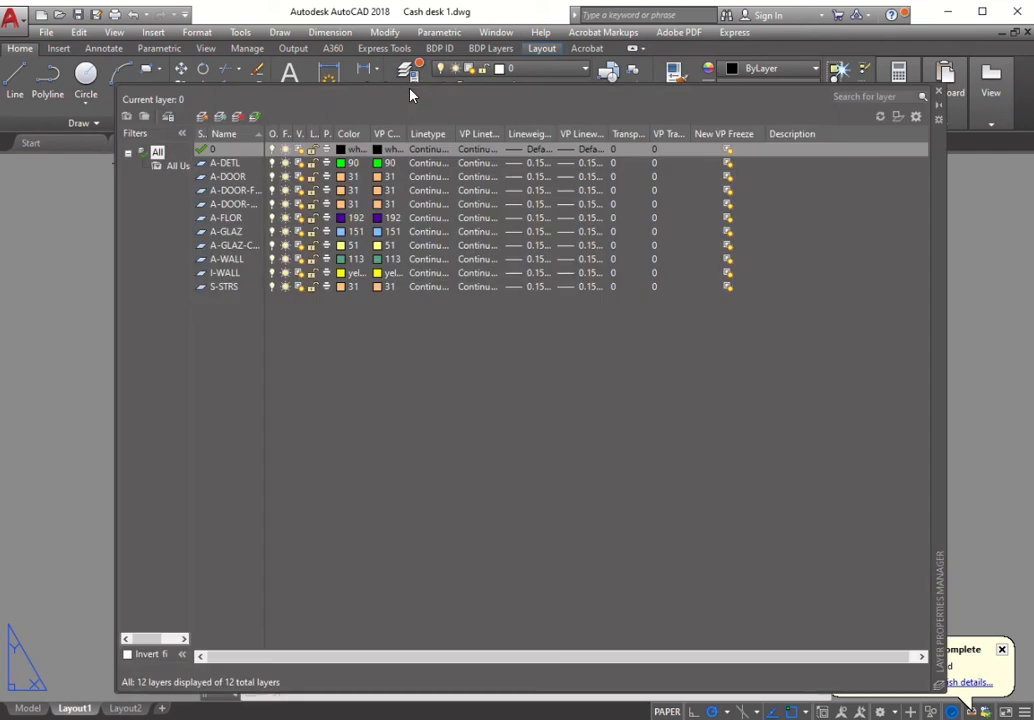
pyautogui.rightClick(310, 323)
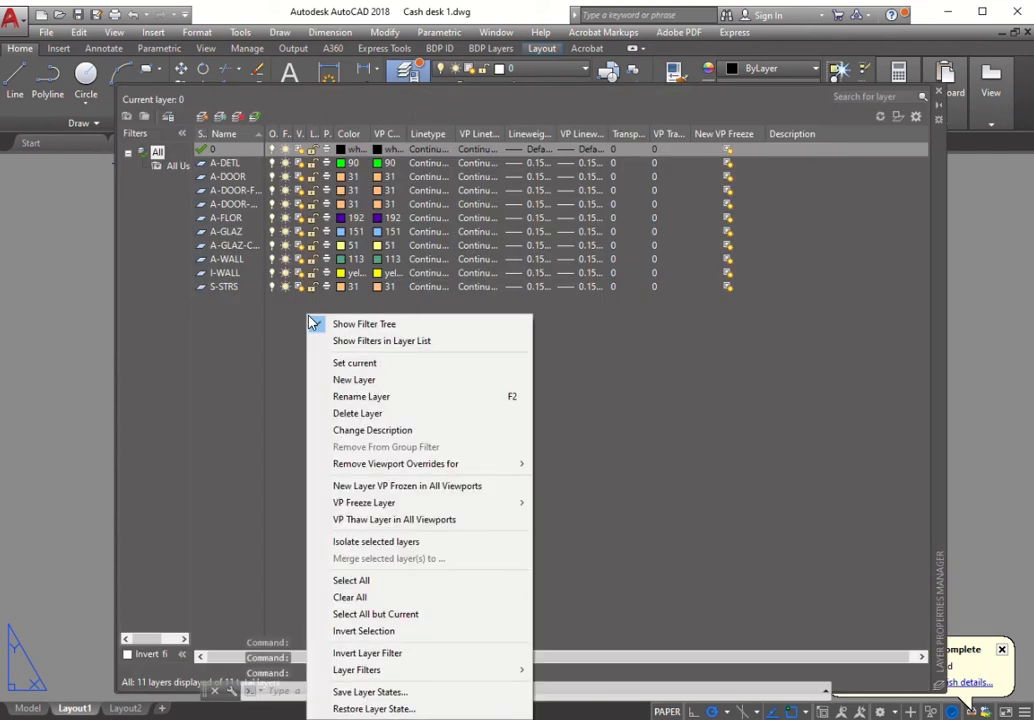
pyautogui.click(357, 388)
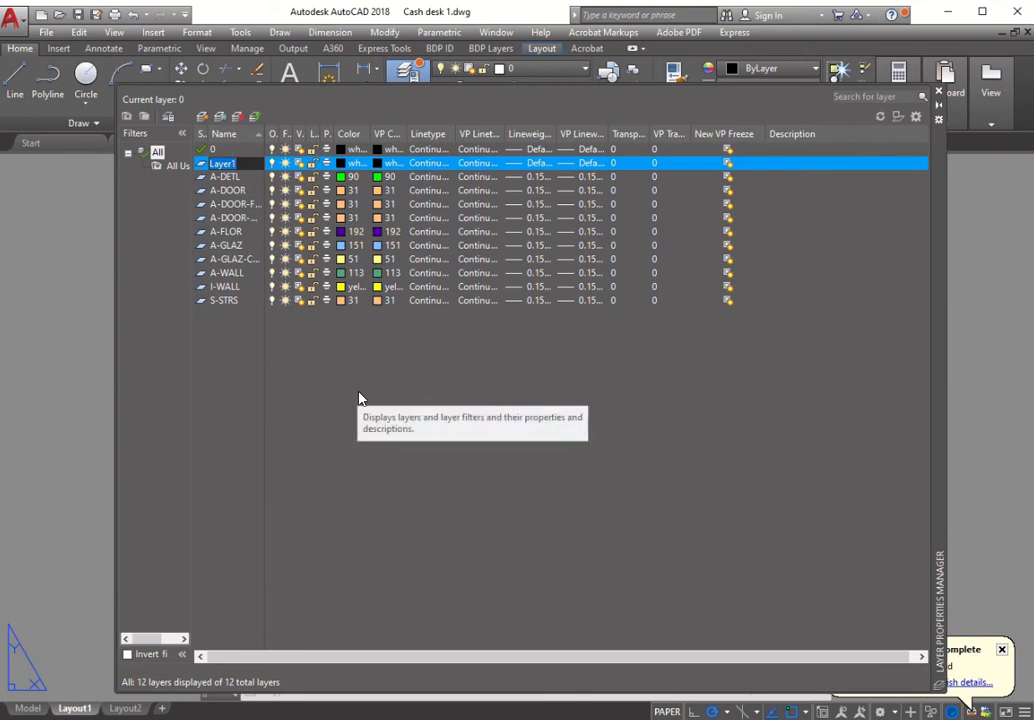
pyautogui.write('Viewport')
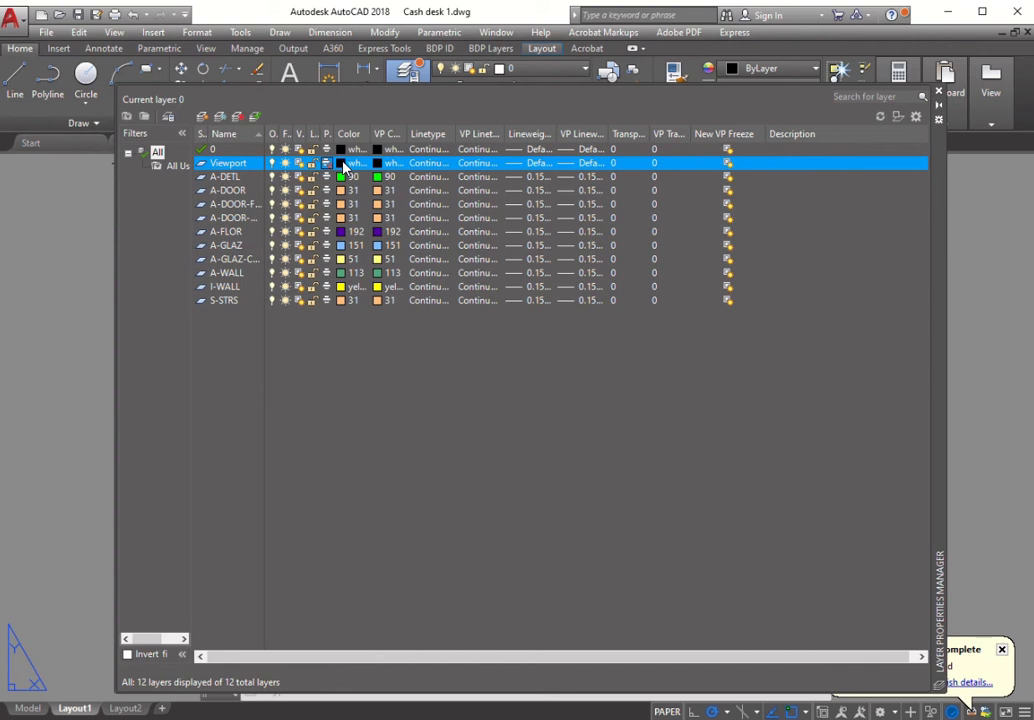
pyautogui.click(344, 165)
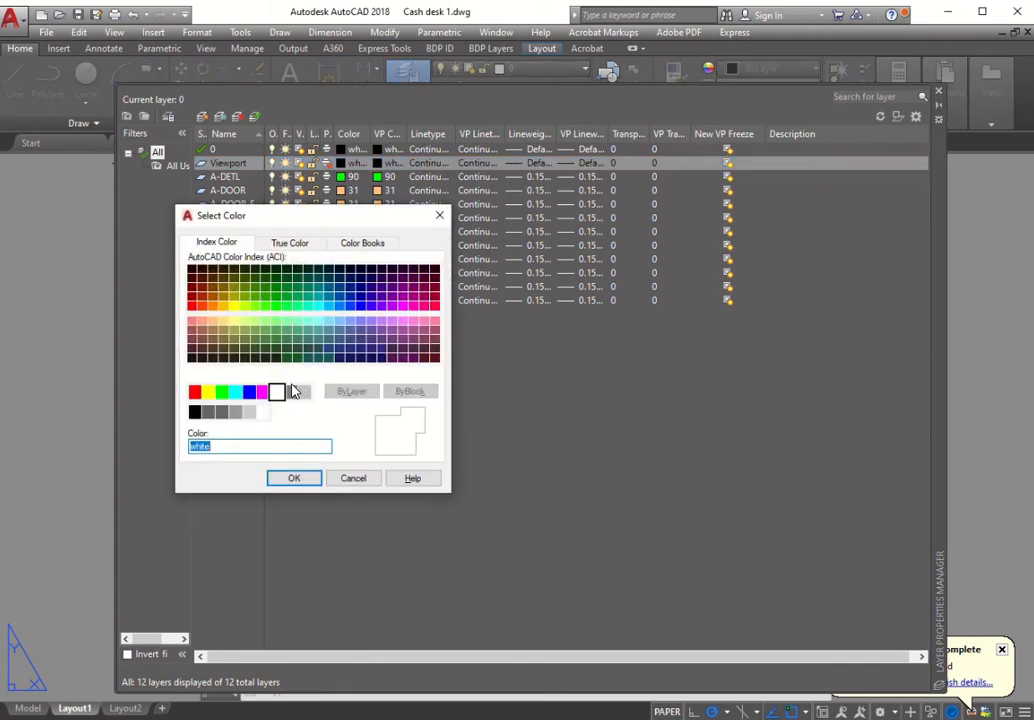
pyautogui.click(222, 411)
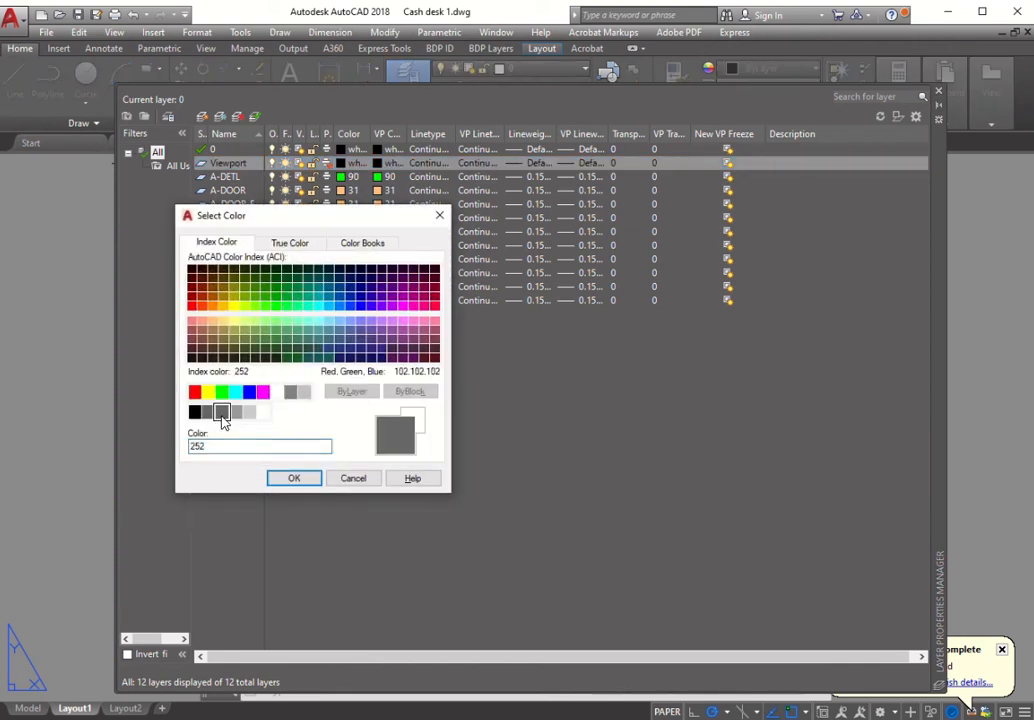
pyautogui.click(296, 482)
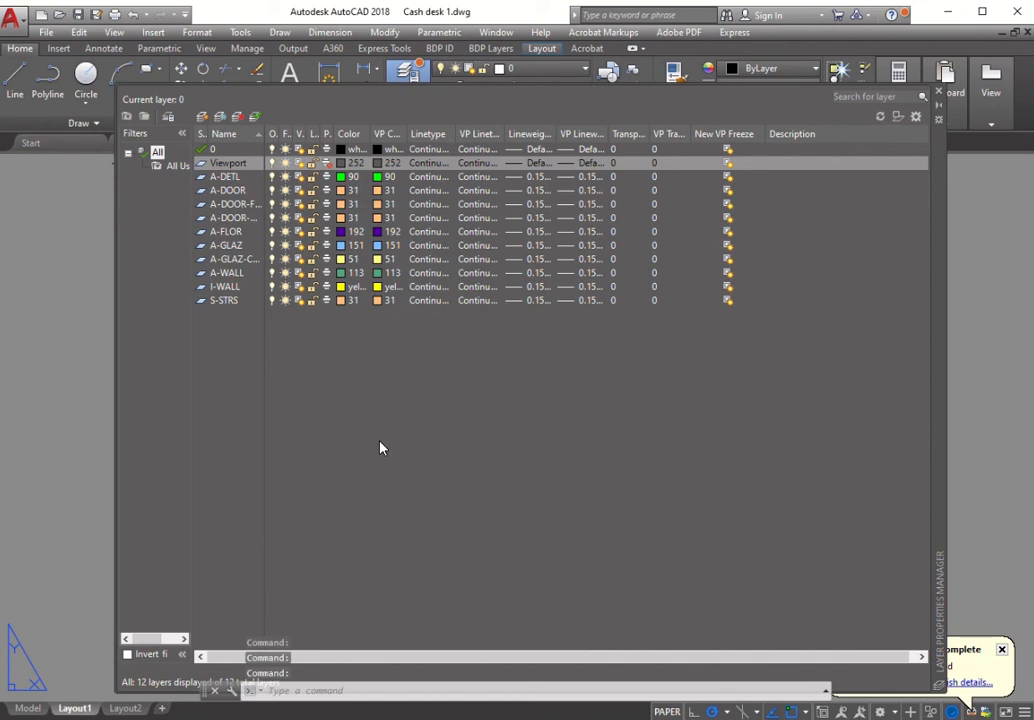
pyautogui.click(939, 93)
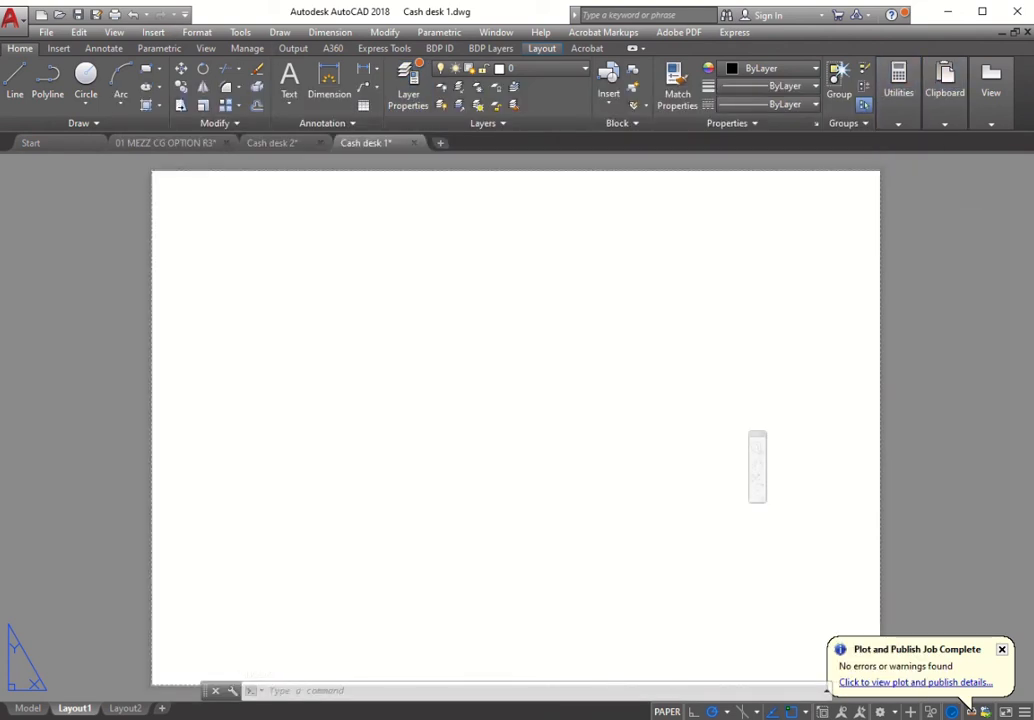
# Step: Make the Viewport layer current, ready for creating a viewport on the layout
pyautogui.click(543, 74)
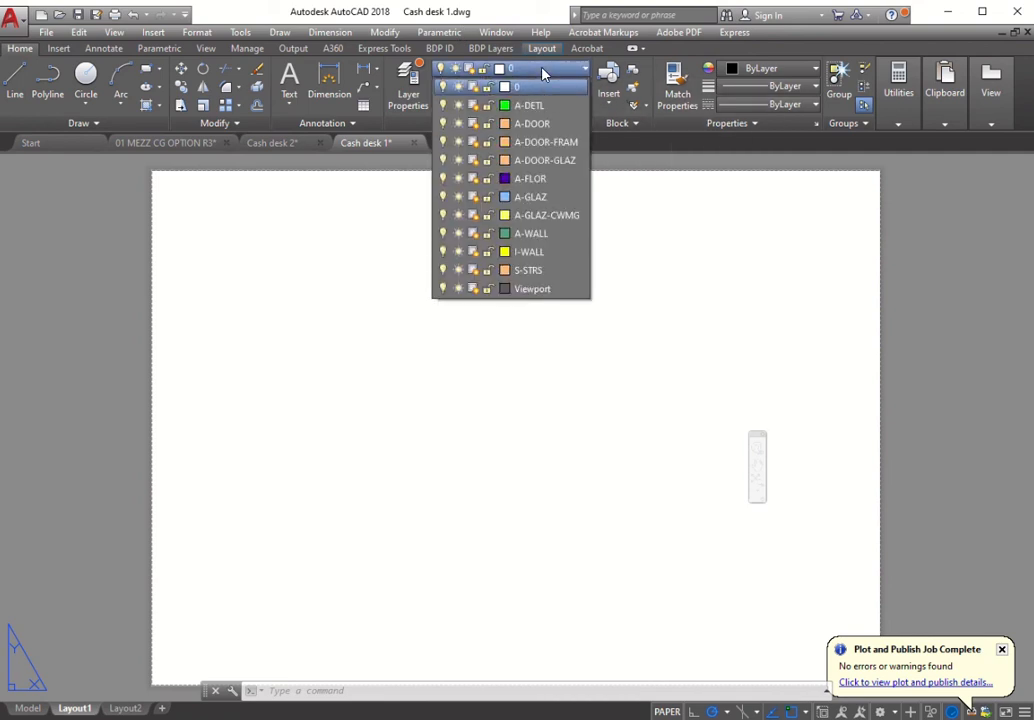
pyautogui.click(529, 290)
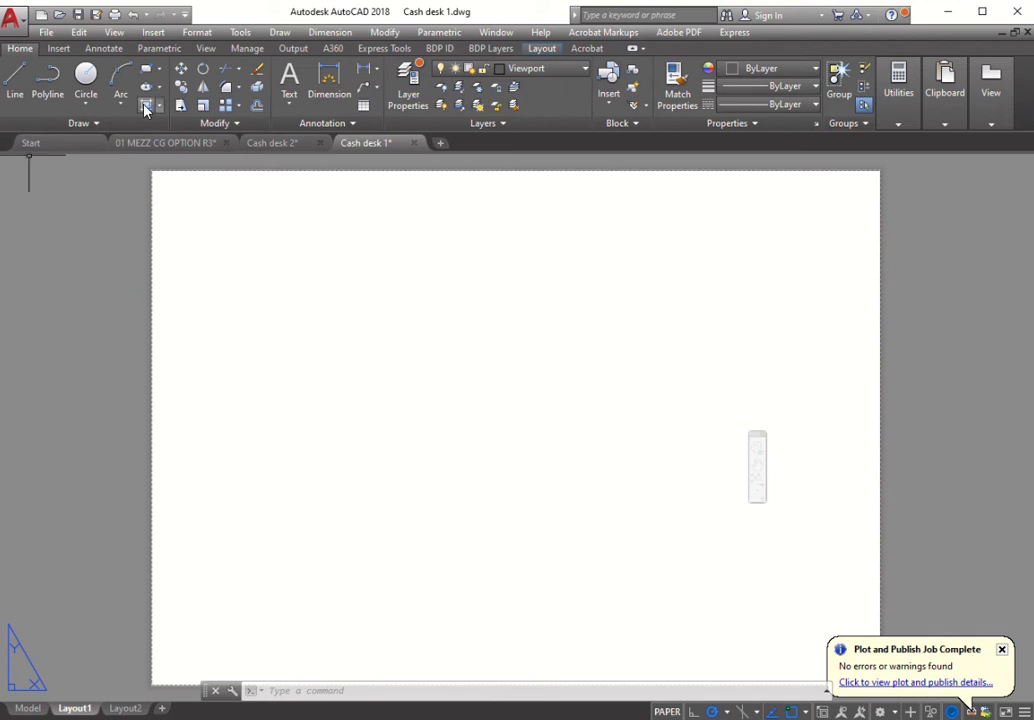
pyautogui.click(541, 49)
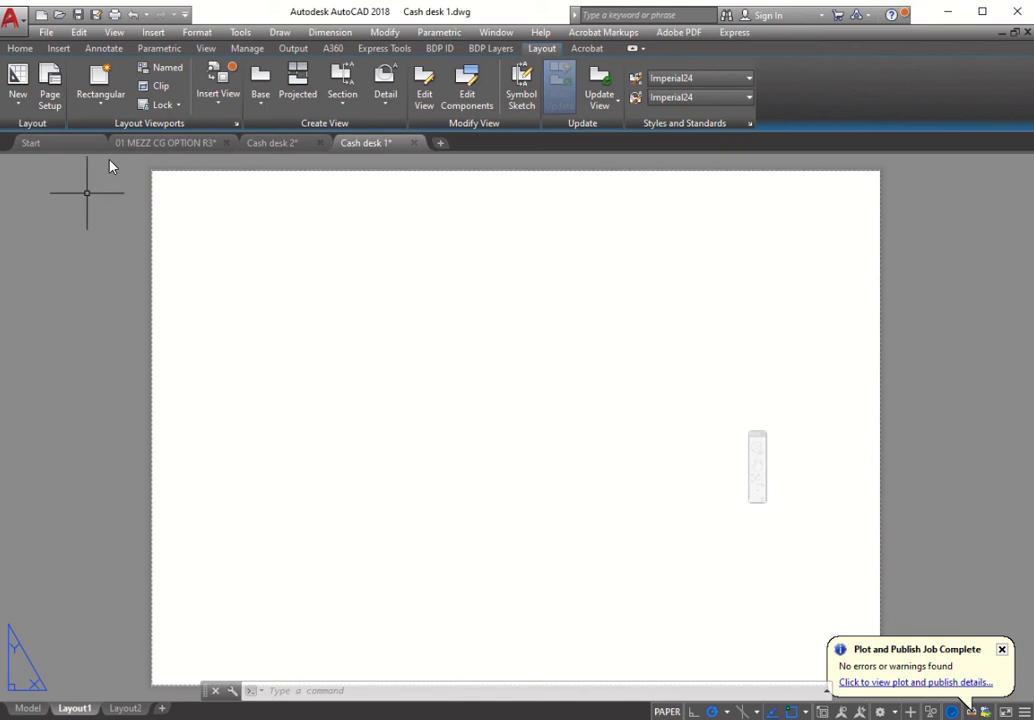
pyautogui.click(114, 33)
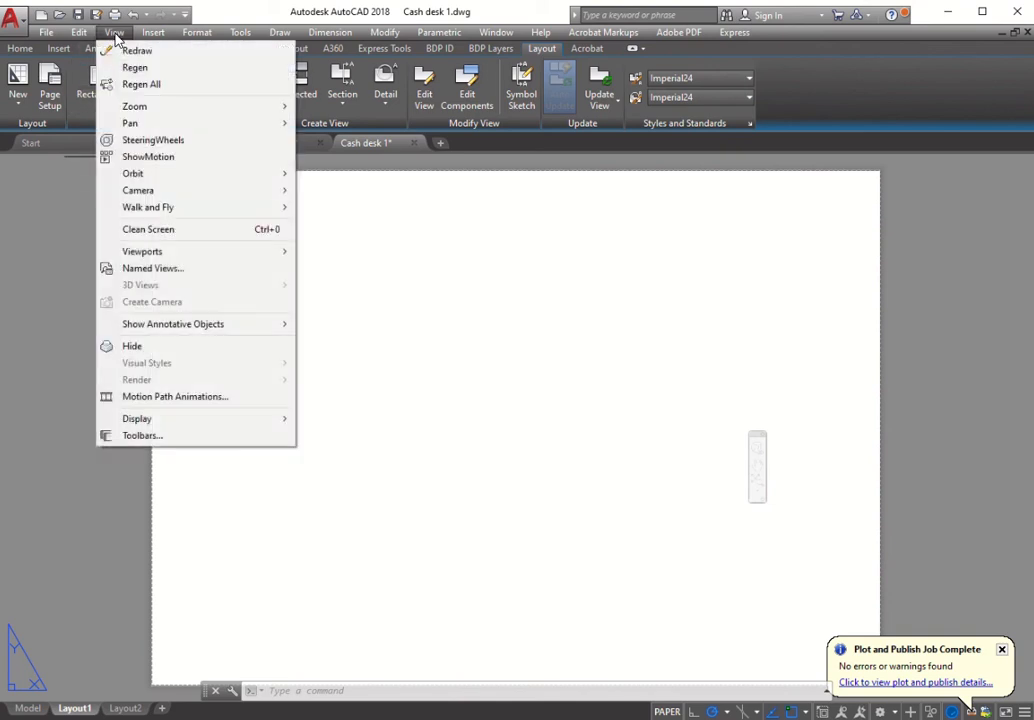
pyautogui.moveTo(162, 256)
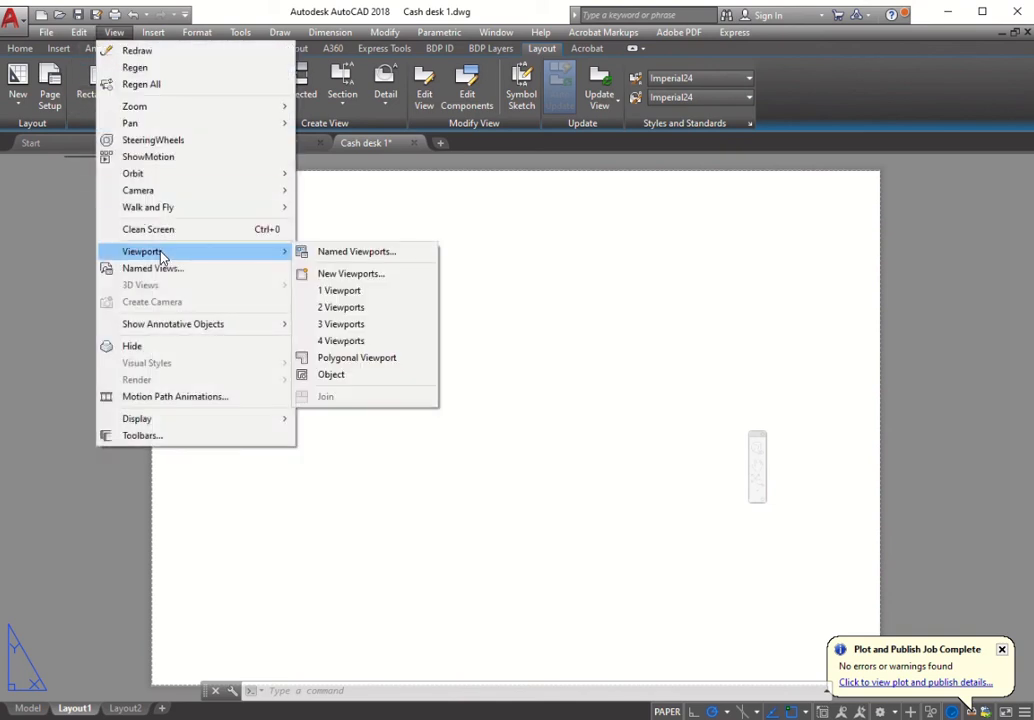
pyautogui.click(59, 186)
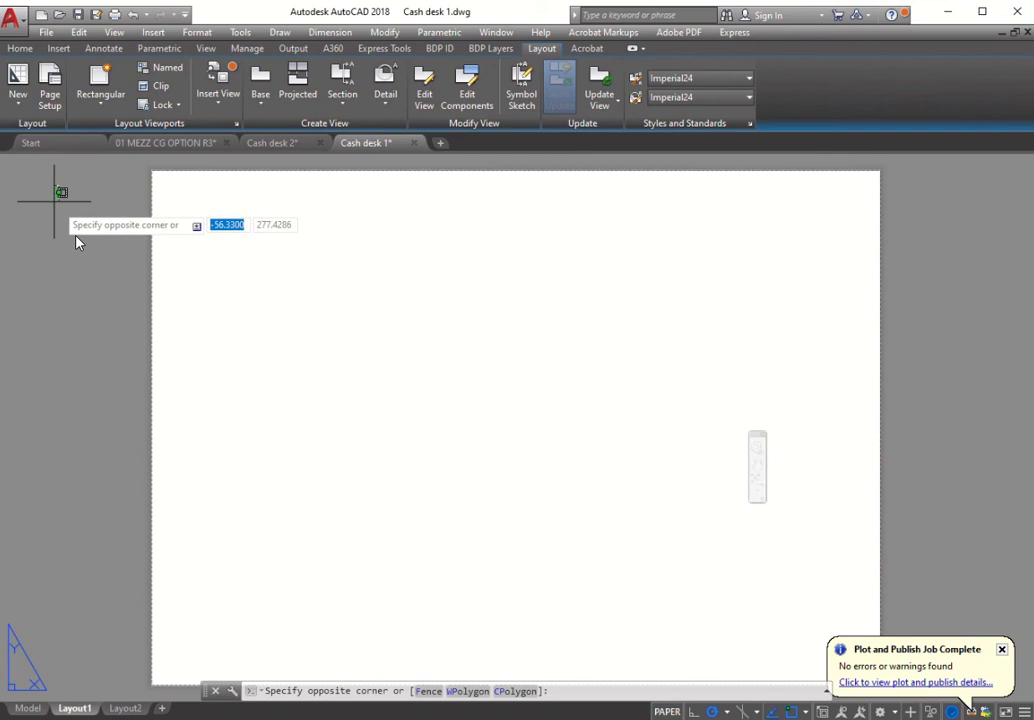
pyautogui.press('Escape')
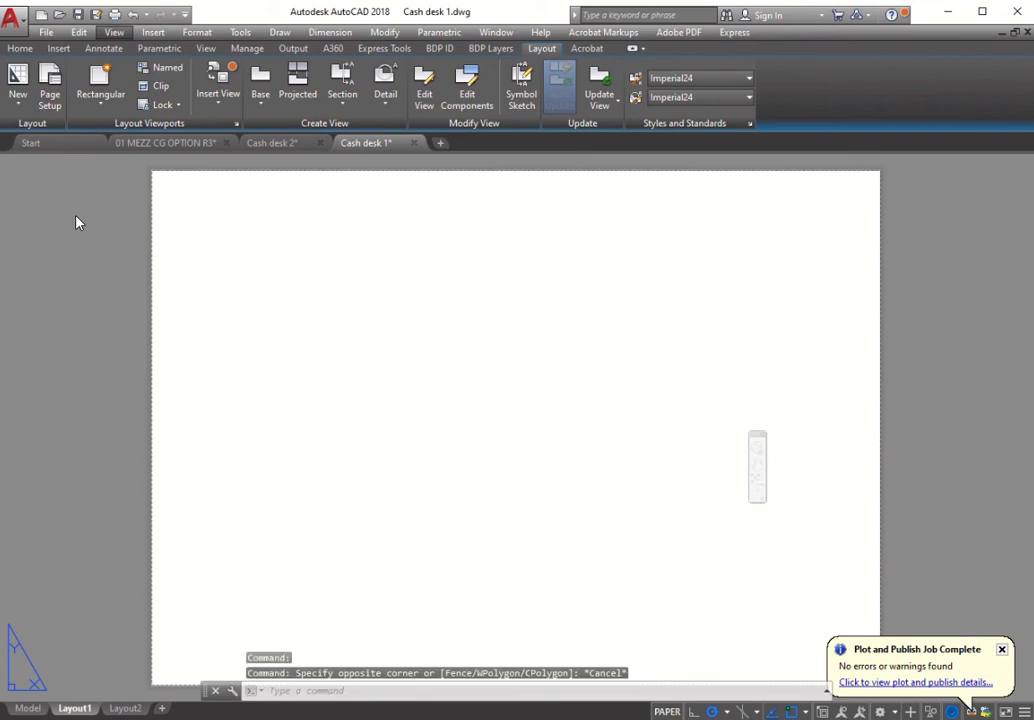
pyautogui.click(100, 105)
pyautogui.click(90, 128)
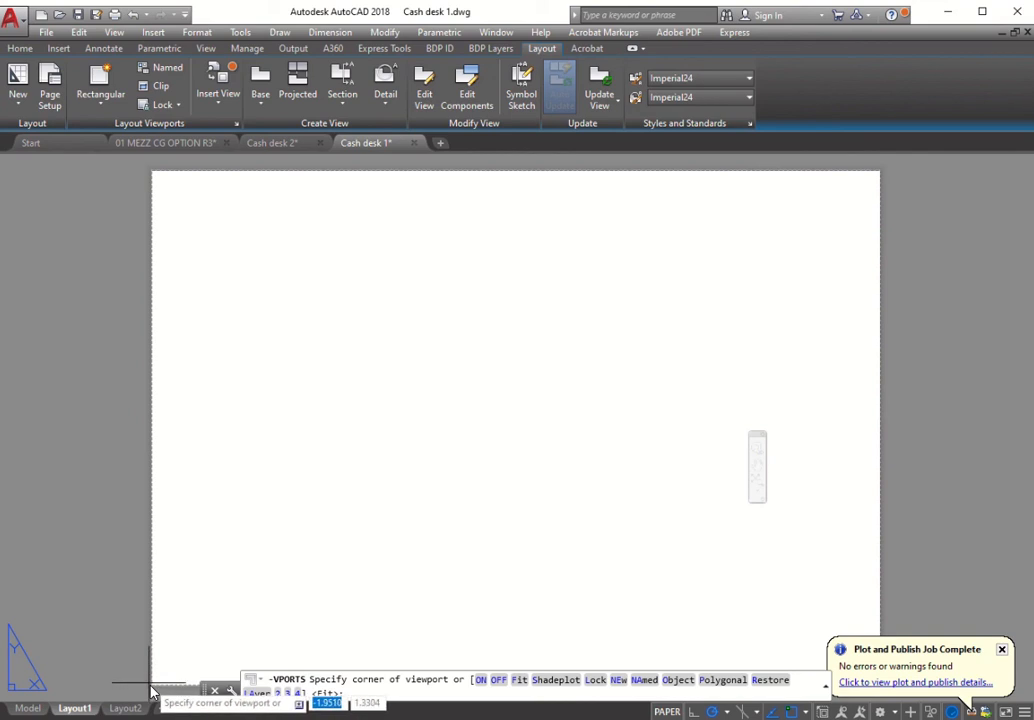
pyautogui.write('0,0')
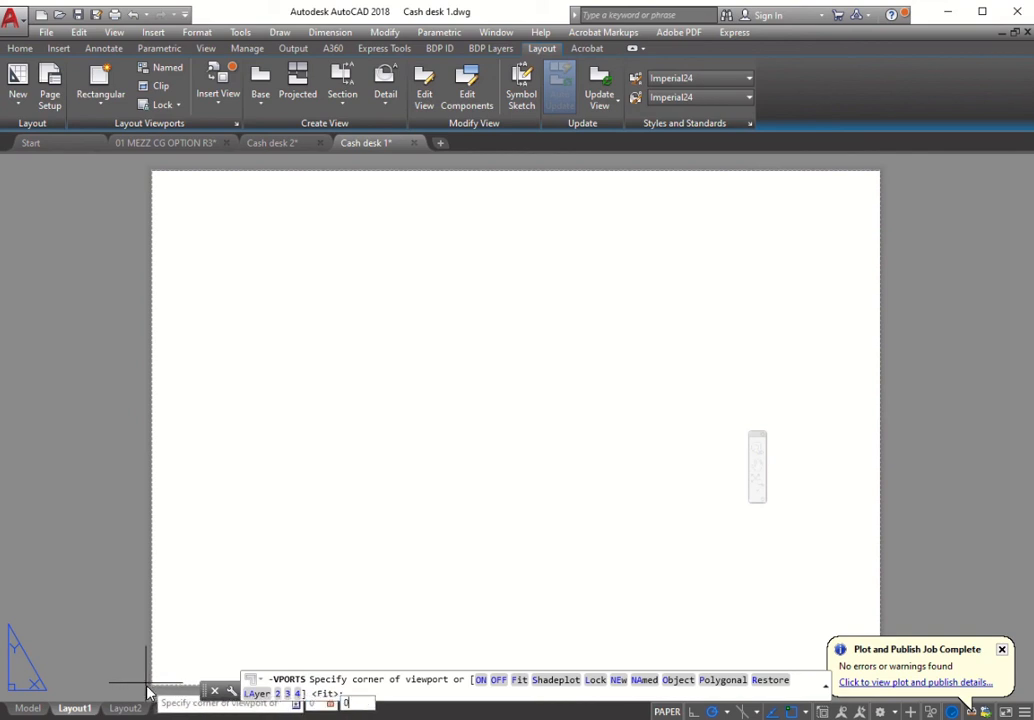
pyautogui.write(',0')
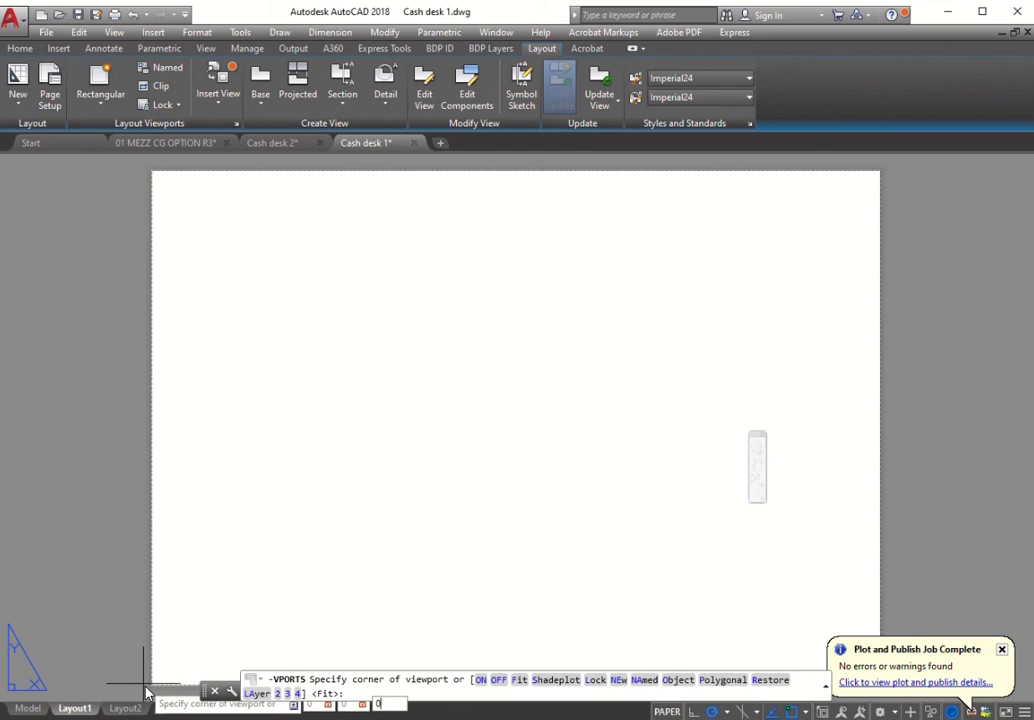
pyautogui.press('Return')
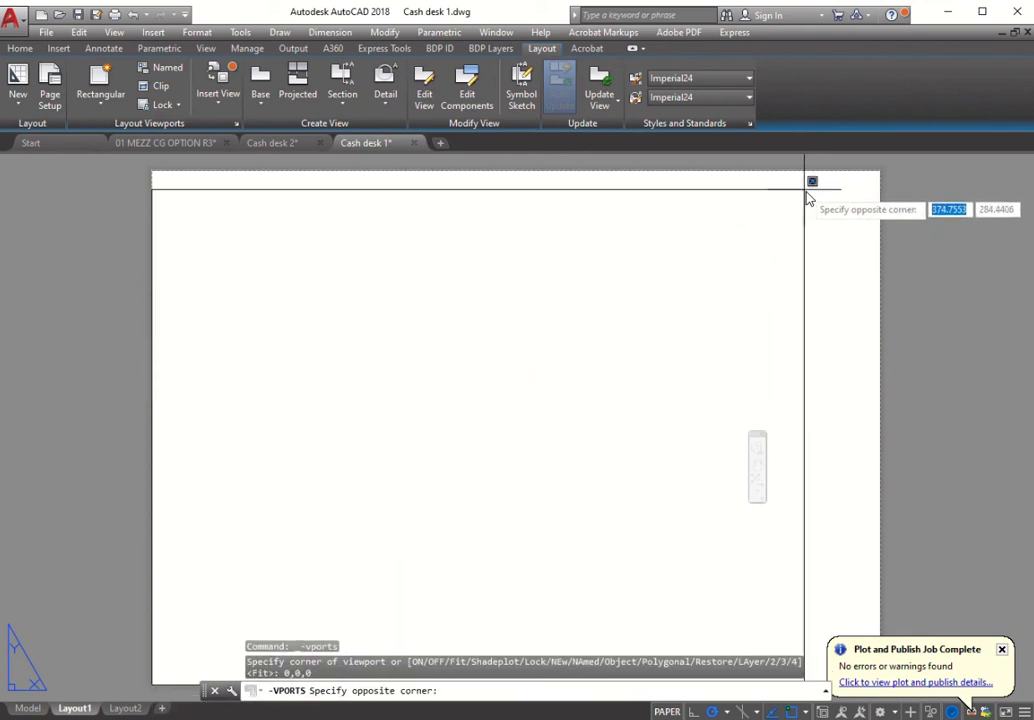
pyautogui.press('Escape')
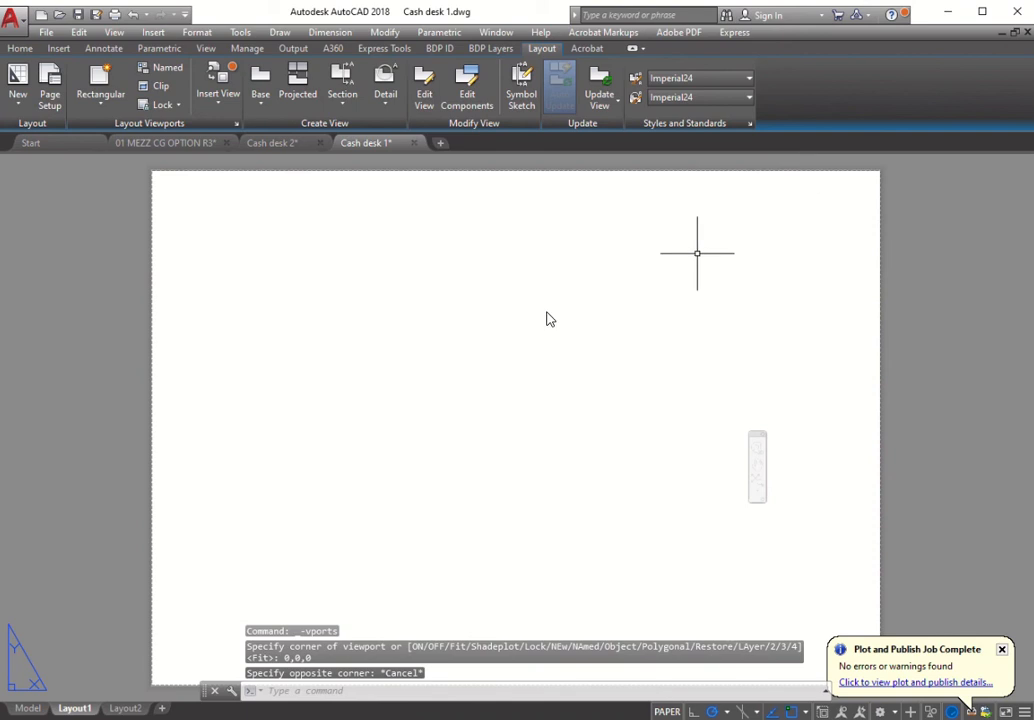
# Step: Create a rectangular viewport on Layout1 using the Fit option so that it fills the sheet
pyautogui.click(97, 86)
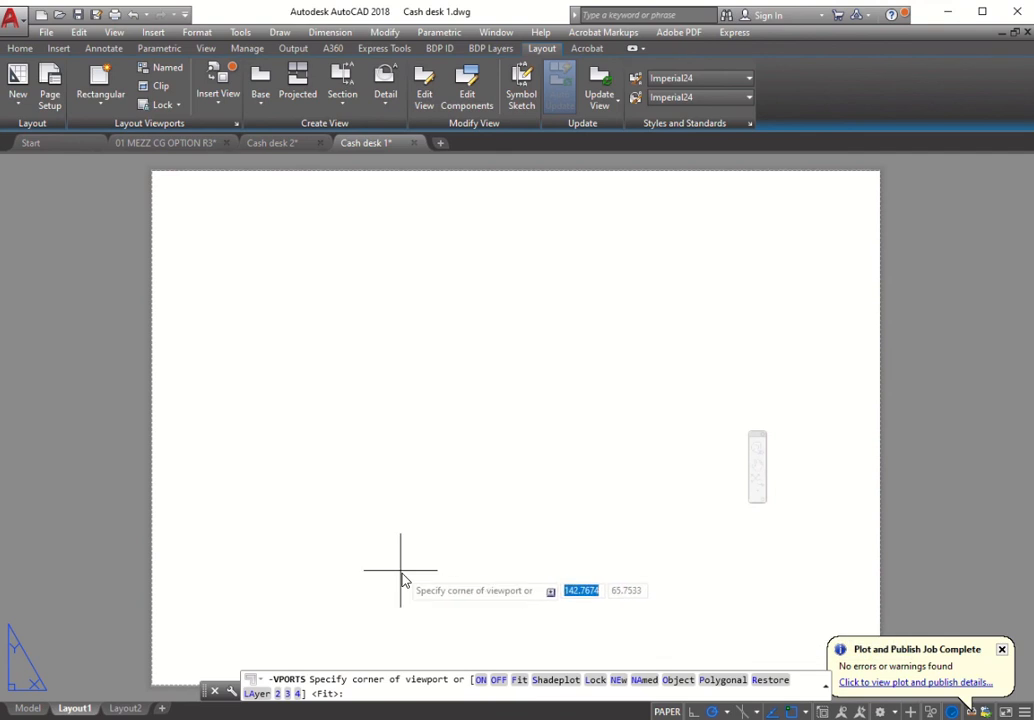
pyautogui.write('f')
pyautogui.press('Return')
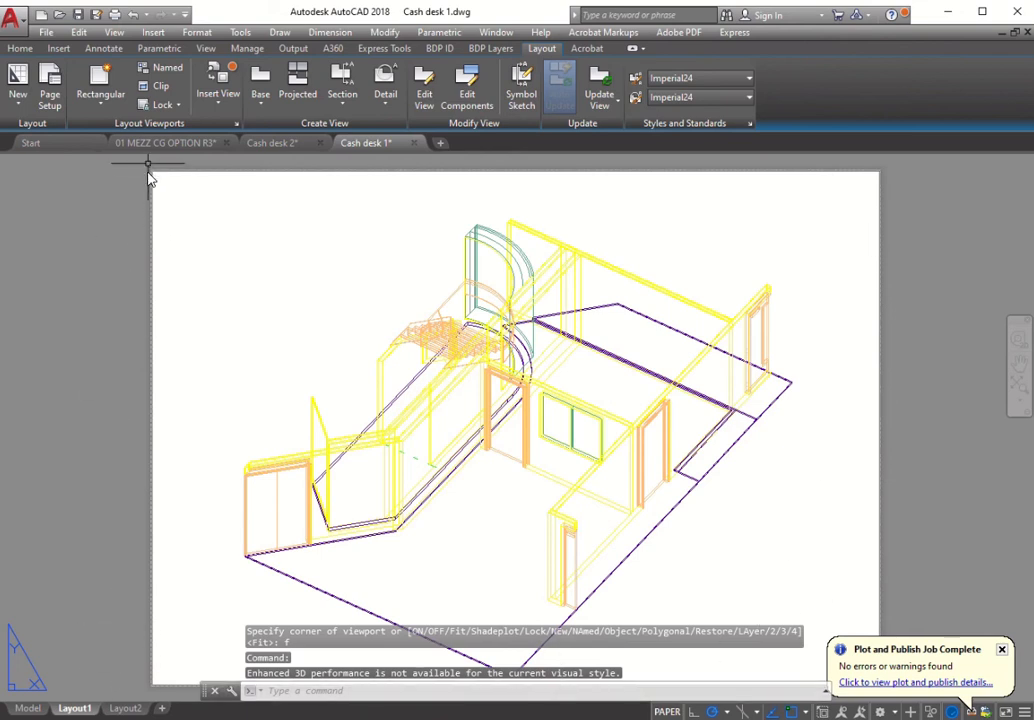
# Step: Start a single-sheet plot of Layout1 with the existing settings and check the sheet edge in the plot preview
pyautogui.click(116, 17)
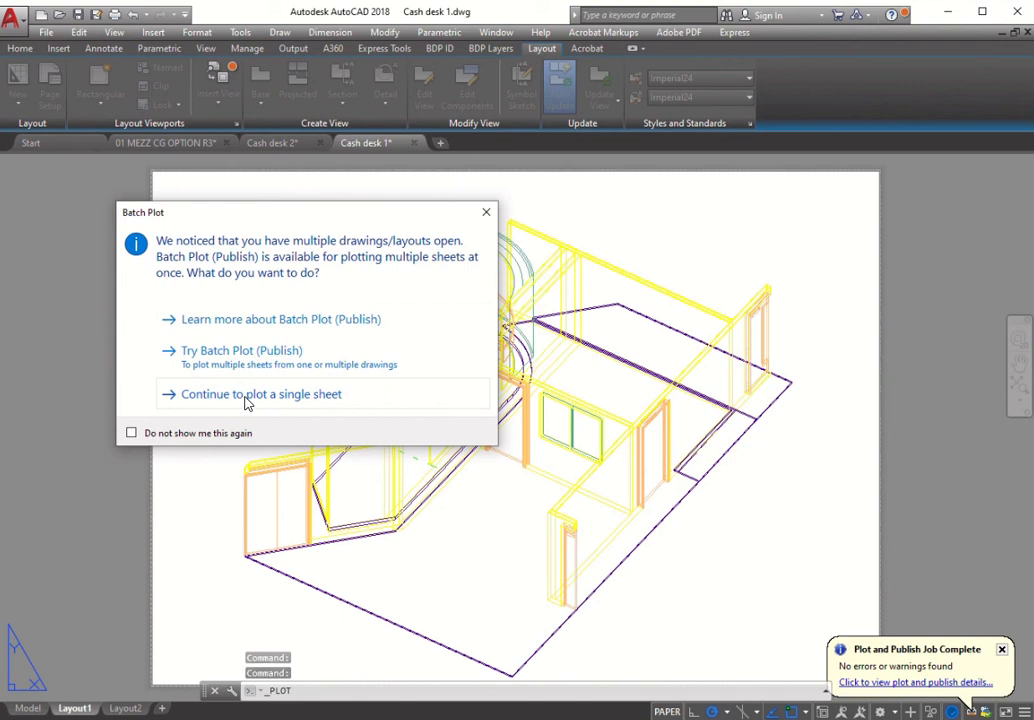
pyautogui.click(246, 396)
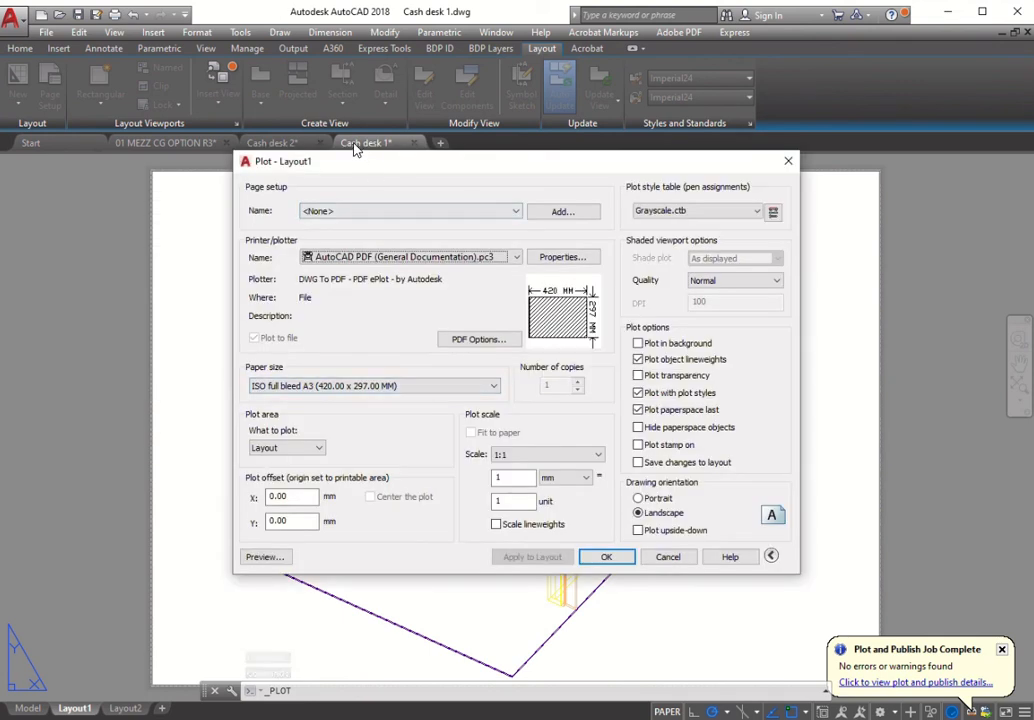
pyautogui.click(263, 557)
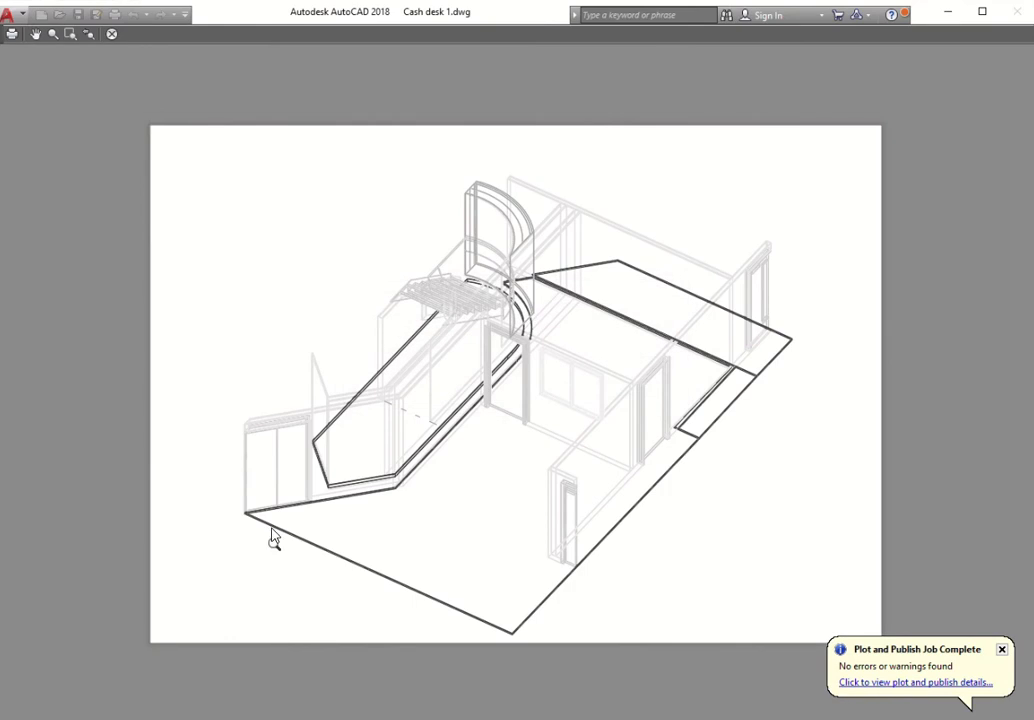
pyautogui.scroll(5, 155, 140)
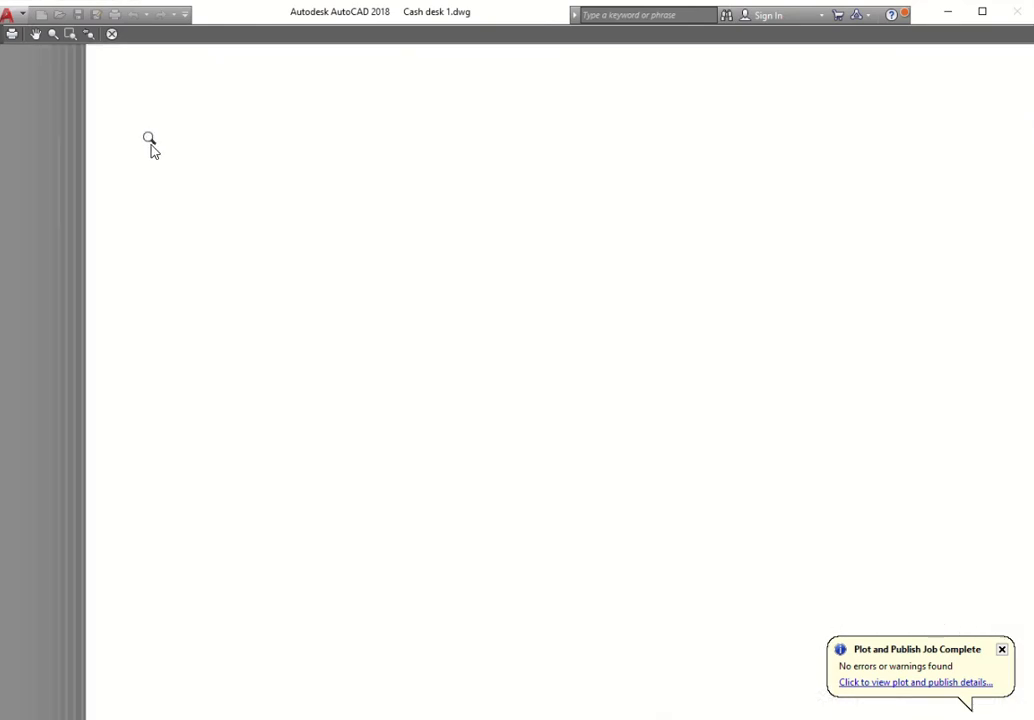
pyautogui.scroll(-5, 88, 168)
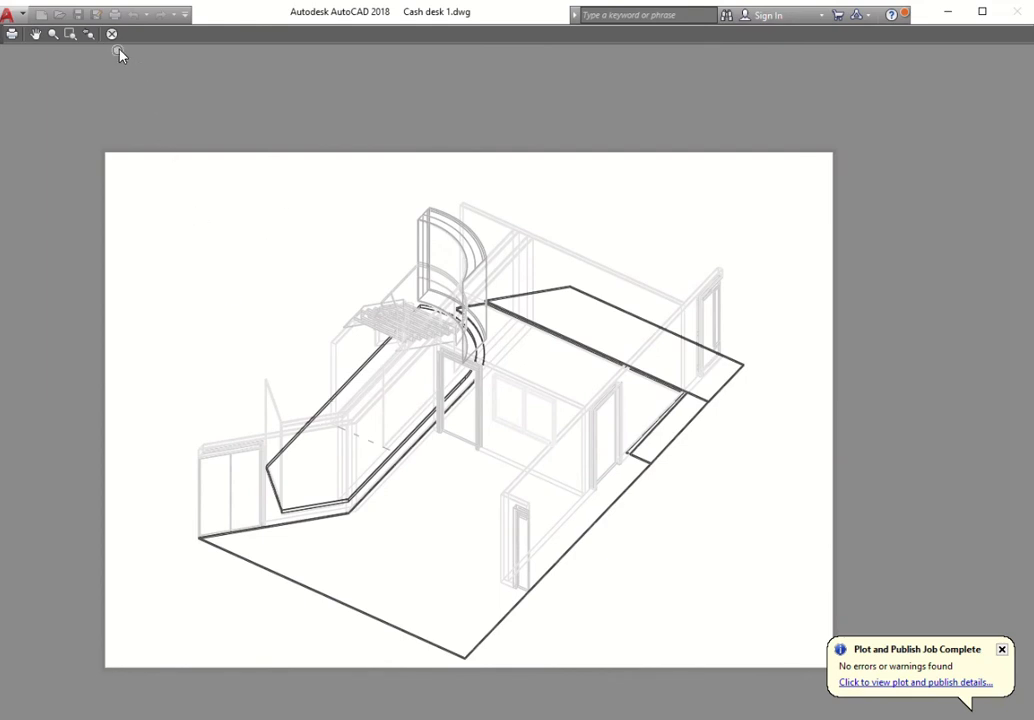
# Step: Plot the previewed sheet to Cash desk 1-Layout1.pdf in the "folder for test print" folder, and return from the opened PDF to the drawing
pyautogui.rightClick(180, 109)
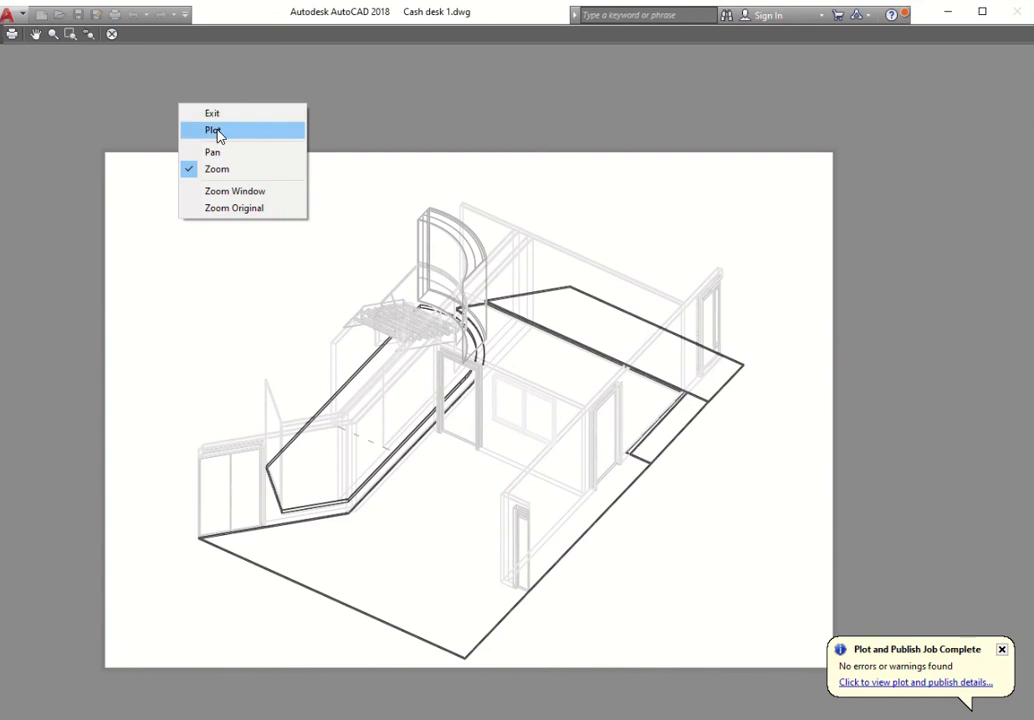
pyautogui.click(214, 131)
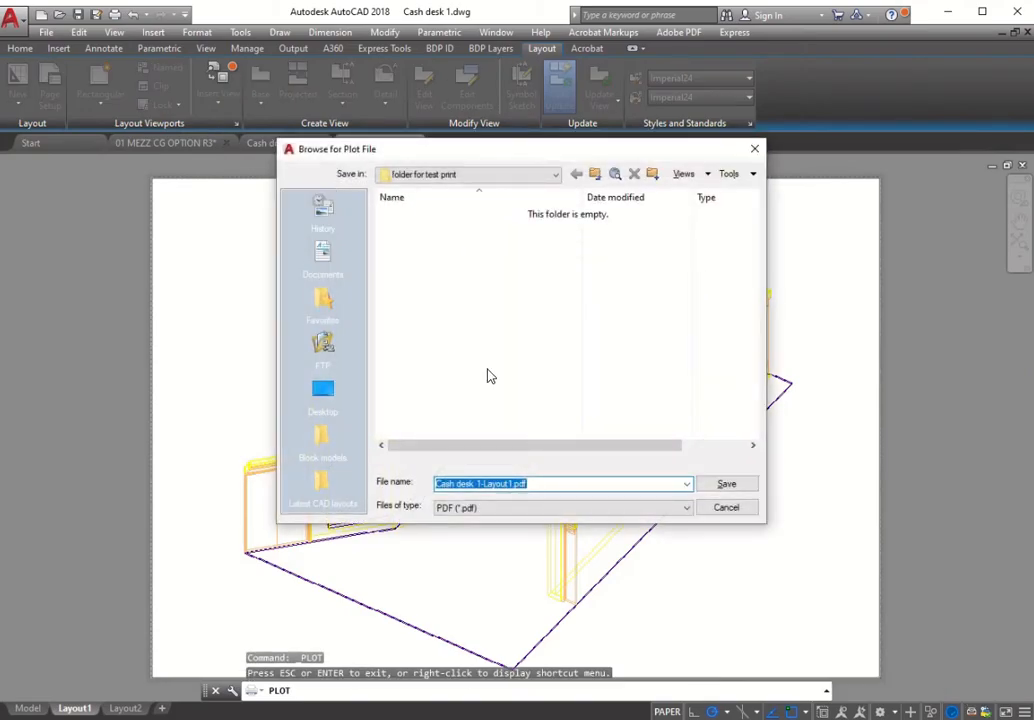
pyautogui.click(420, 231)
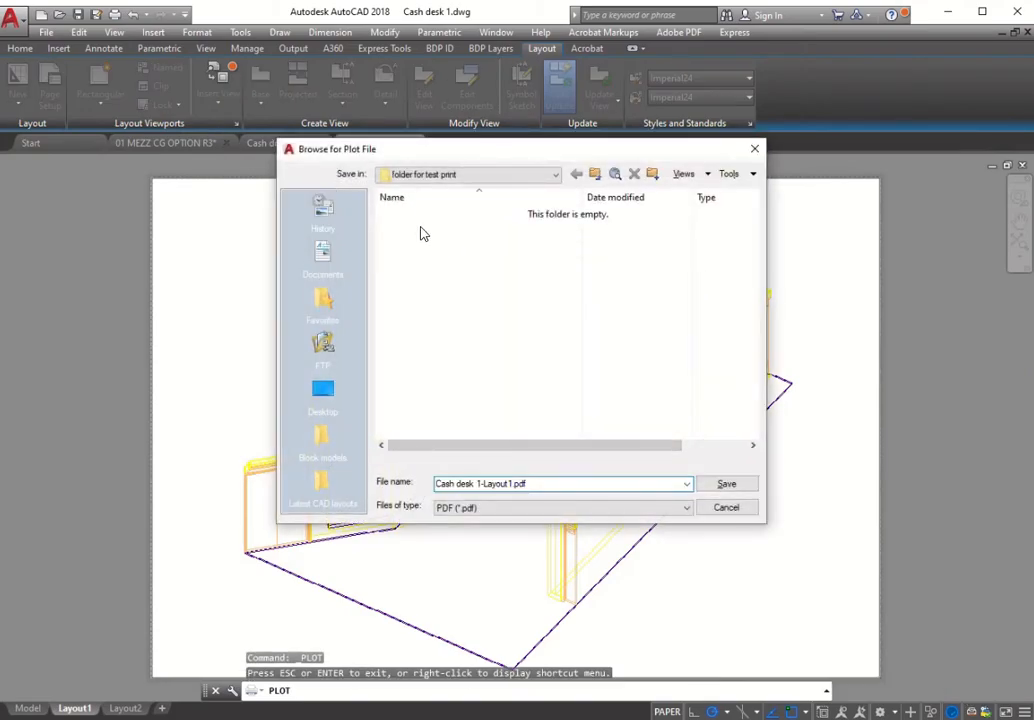
pyautogui.click(727, 485)
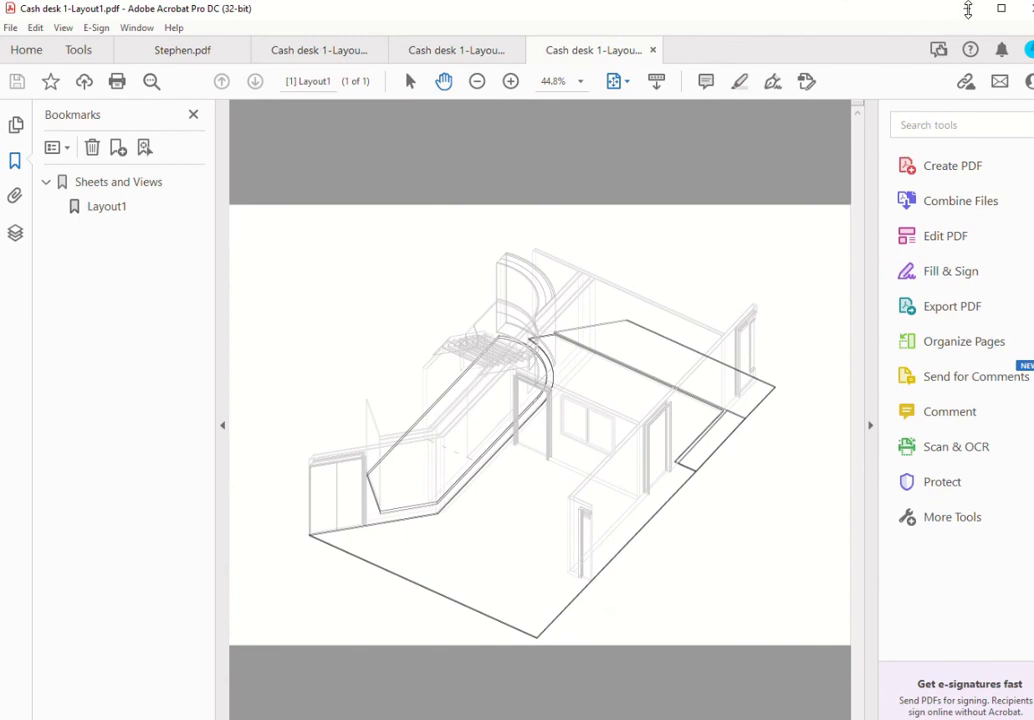
pyautogui.click(968, 10)
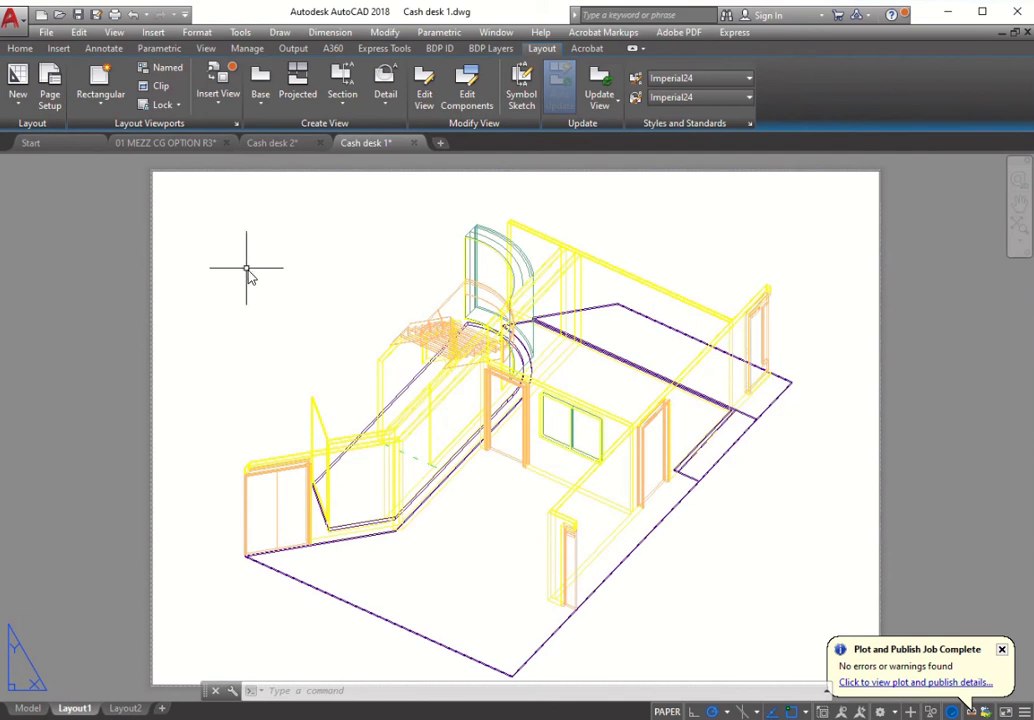
# Step: Activate the Layout1 viewport and reset the drawing's scale list to the default metric scales
pyautogui.doubleClick(250, 277)
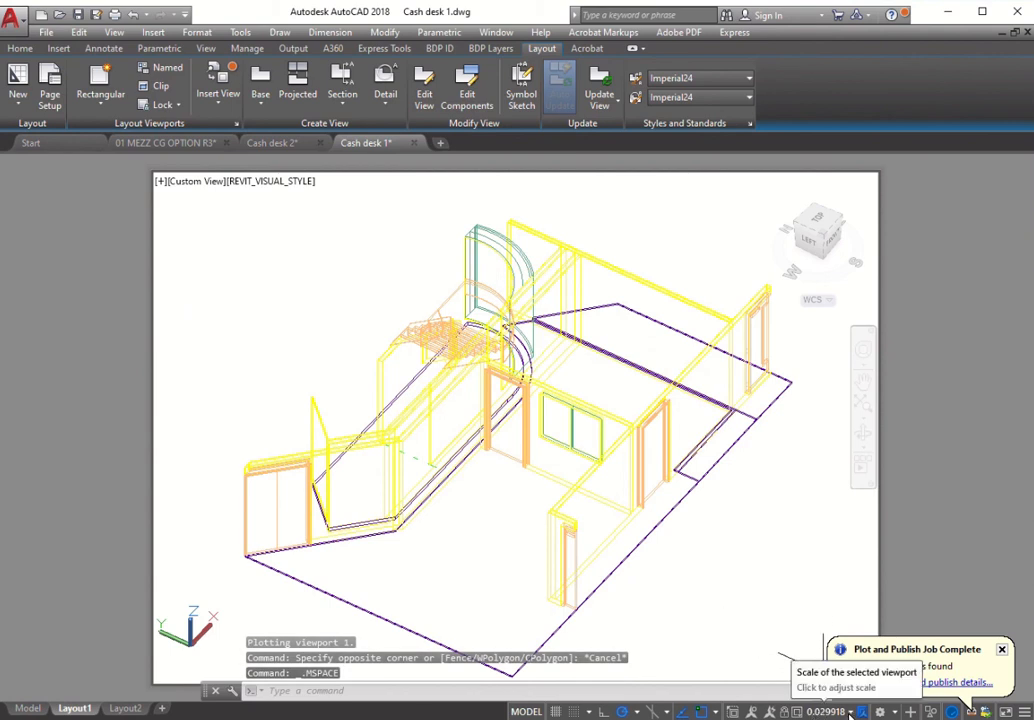
pyautogui.click(850, 713)
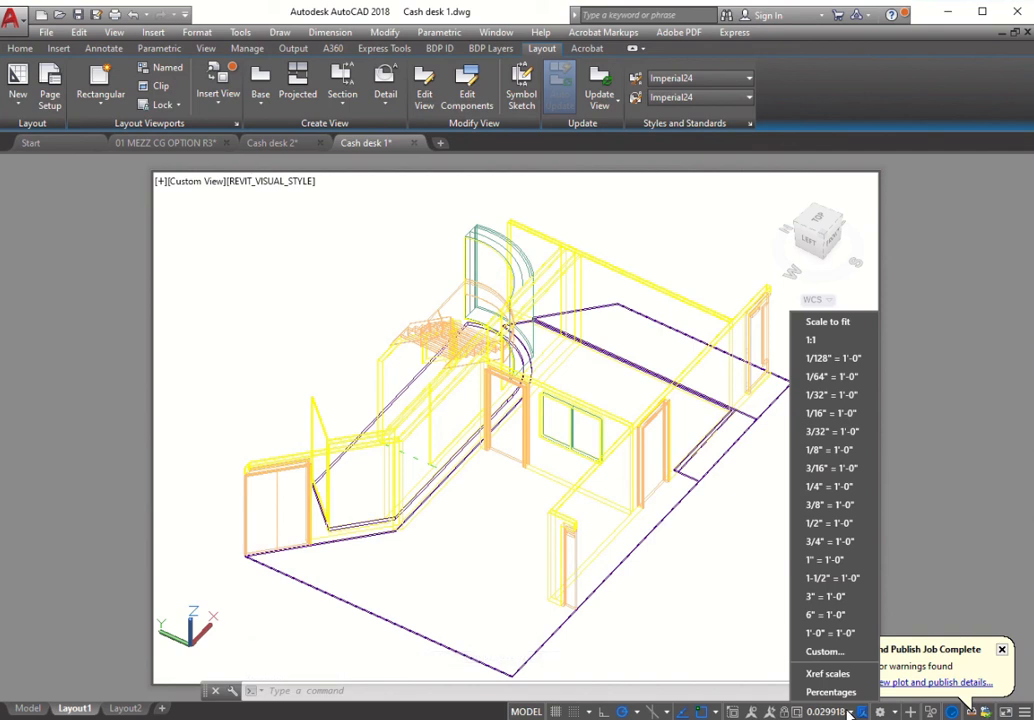
pyautogui.click(825, 651)
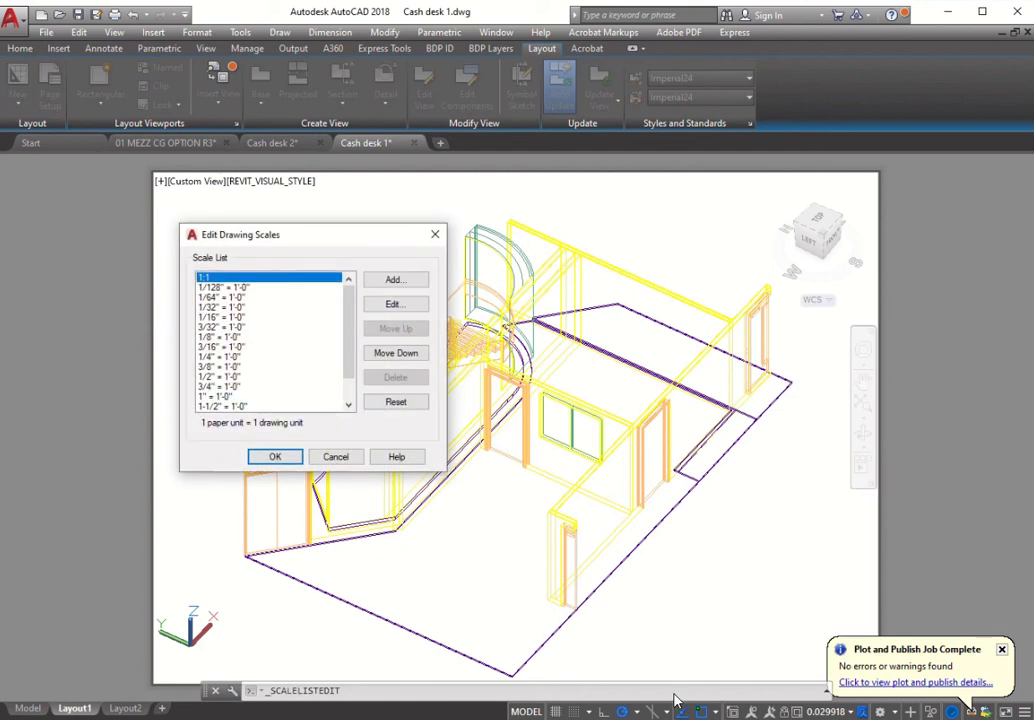
pyautogui.click(396, 402)
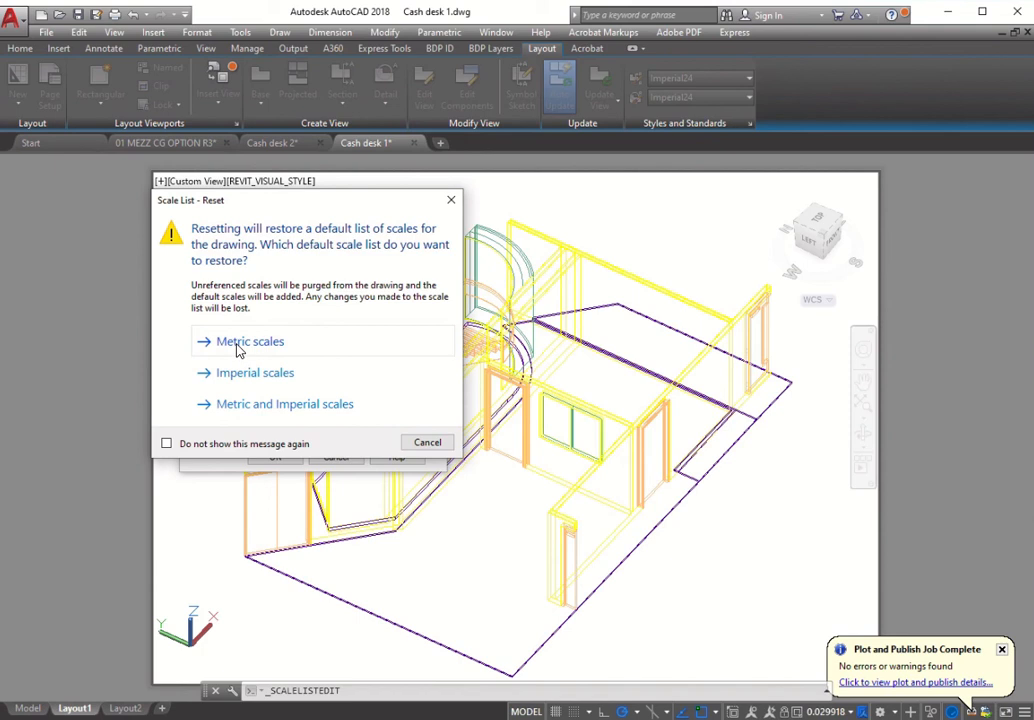
pyautogui.click(250, 342)
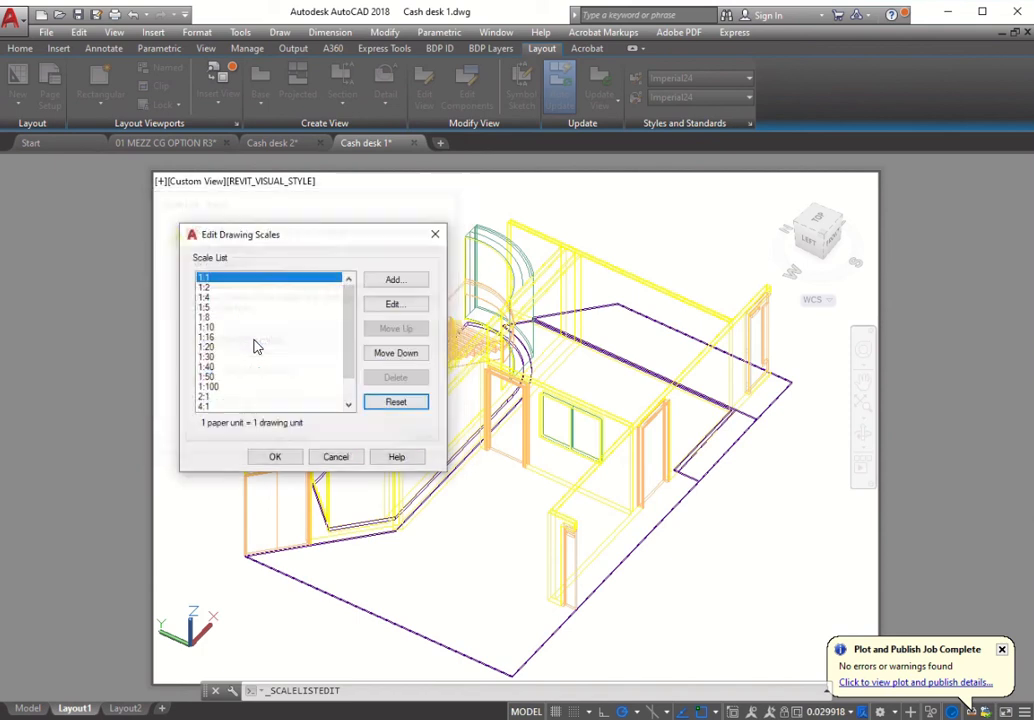
pyautogui.click(278, 460)
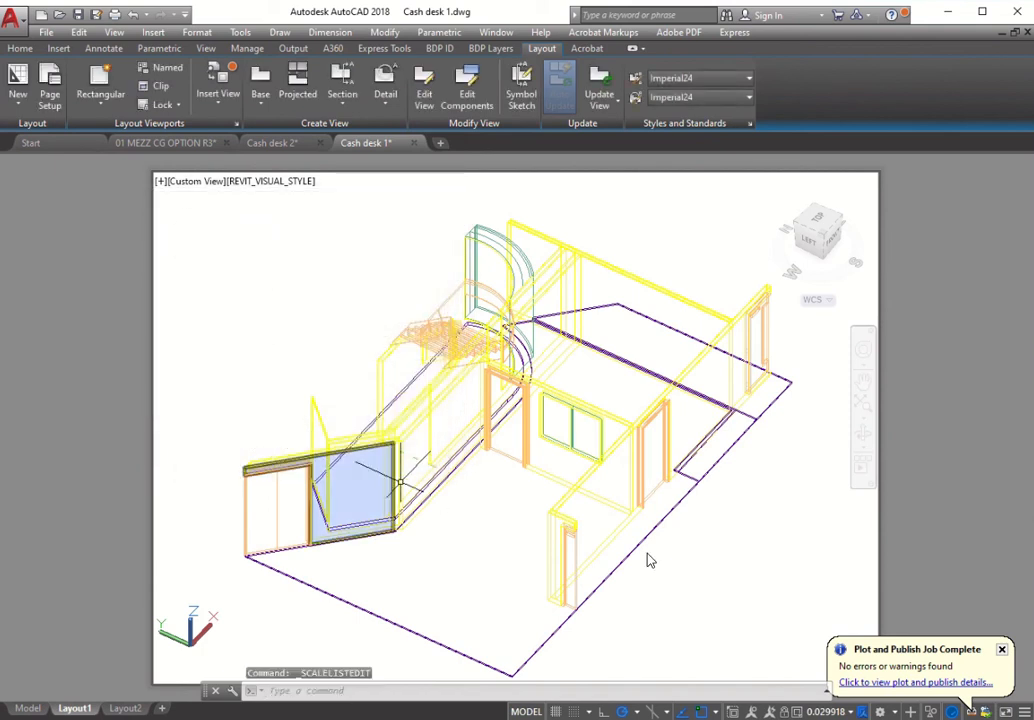
# Step: Set the active viewport's scale to 1:50 and return to paper space
pyautogui.click(851, 711)
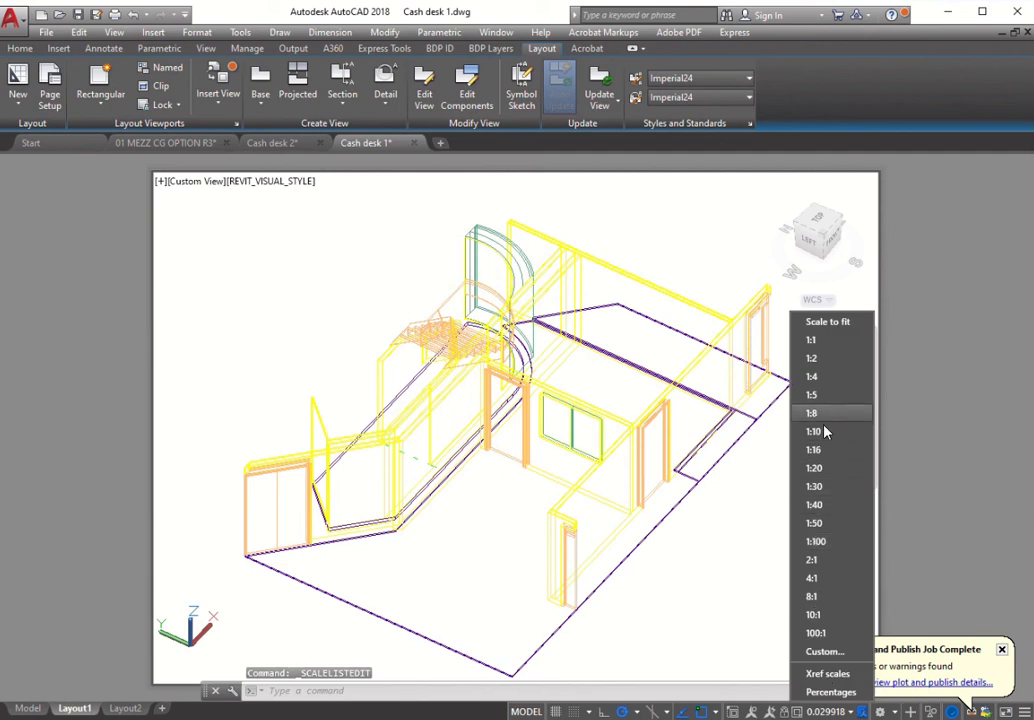
pyautogui.click(818, 525)
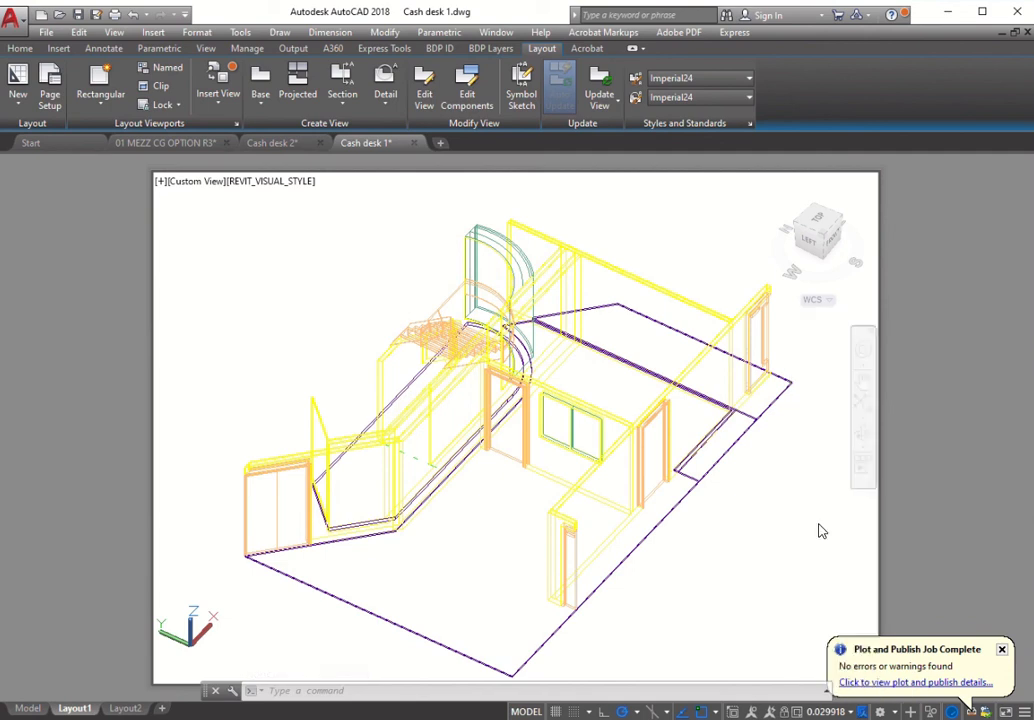
pyautogui.doubleClick(937, 378)
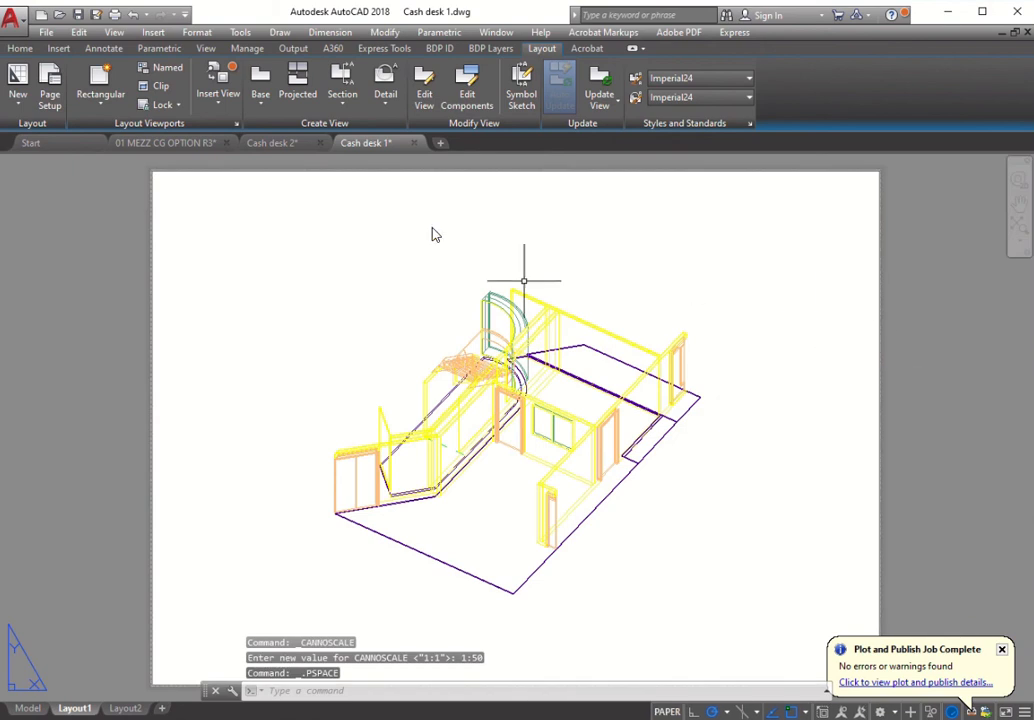
# Step: Plot Layout1 as a single sheet to Cash desk 1-Layout2.pdf in the "folder for test print" folder, and return from the opened PDF to the drawing
pyautogui.click(114, 14)
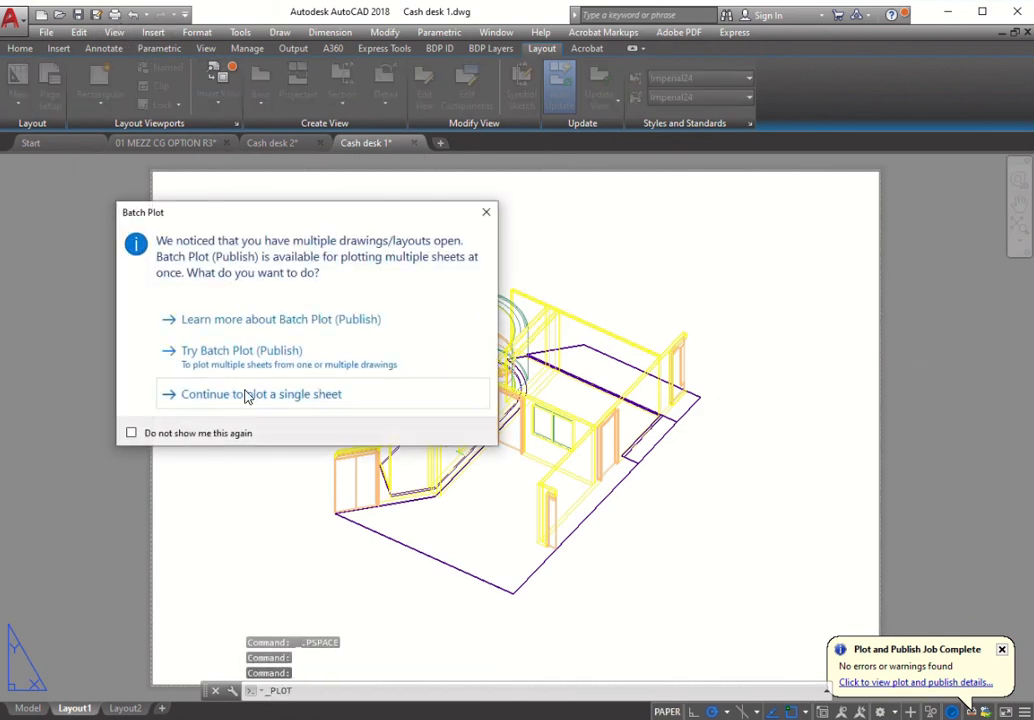
pyautogui.click(248, 396)
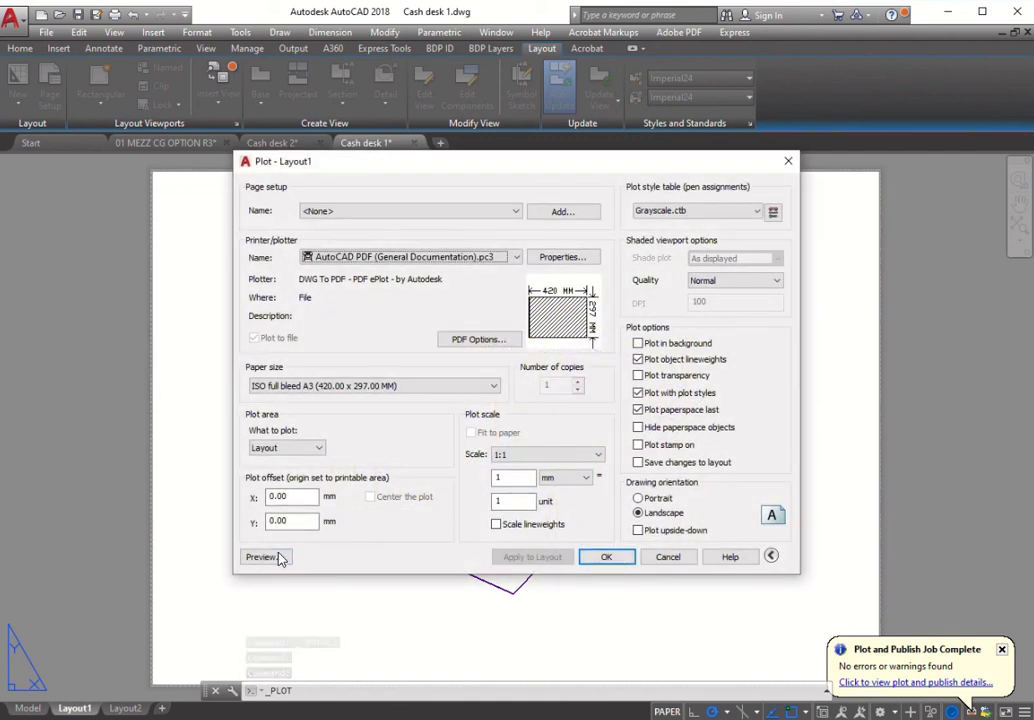
pyautogui.click(607, 557)
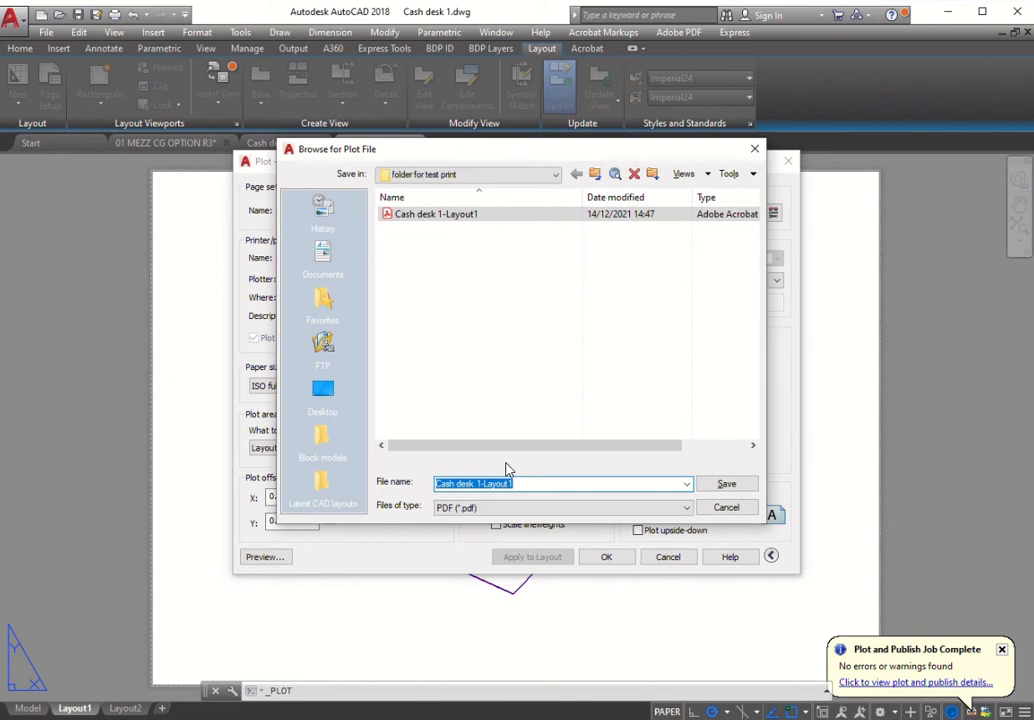
pyautogui.click(521, 484)
pyautogui.click(727, 487)
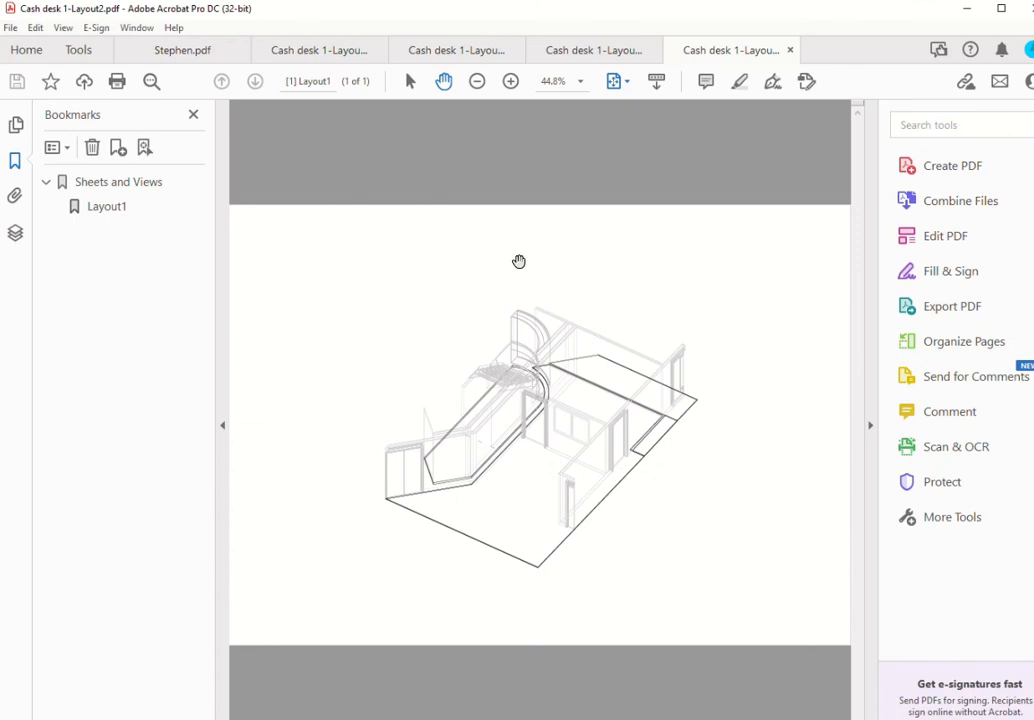
pyautogui.click(966, 9)
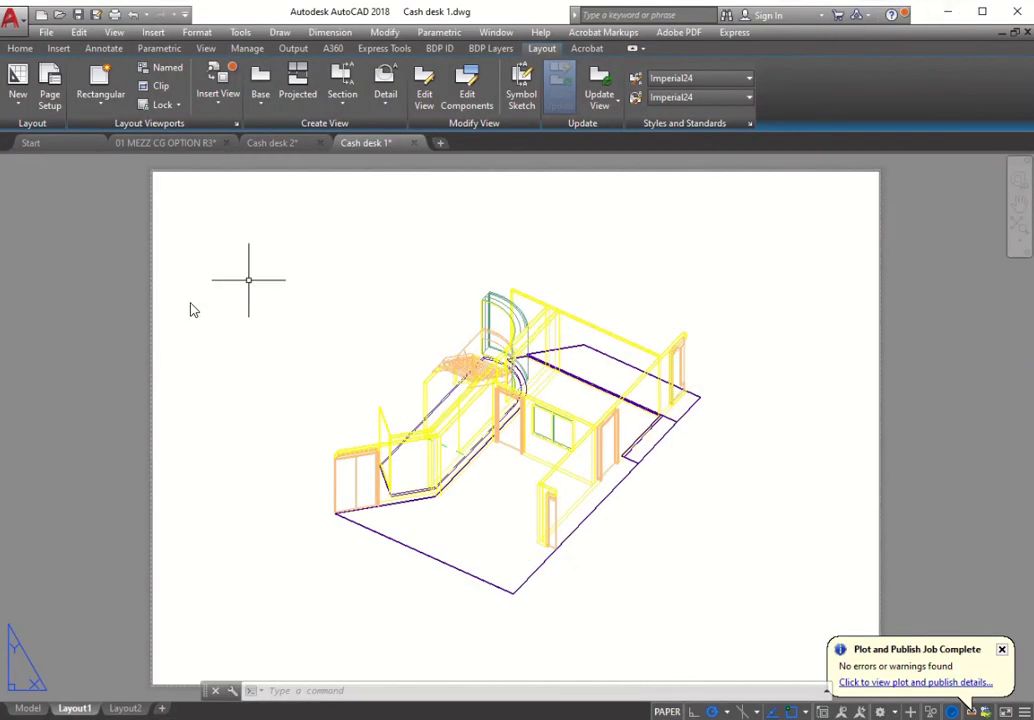
# Step: Delete the single sheet-filling viewport from Layout1
pyautogui.click(71, 426)
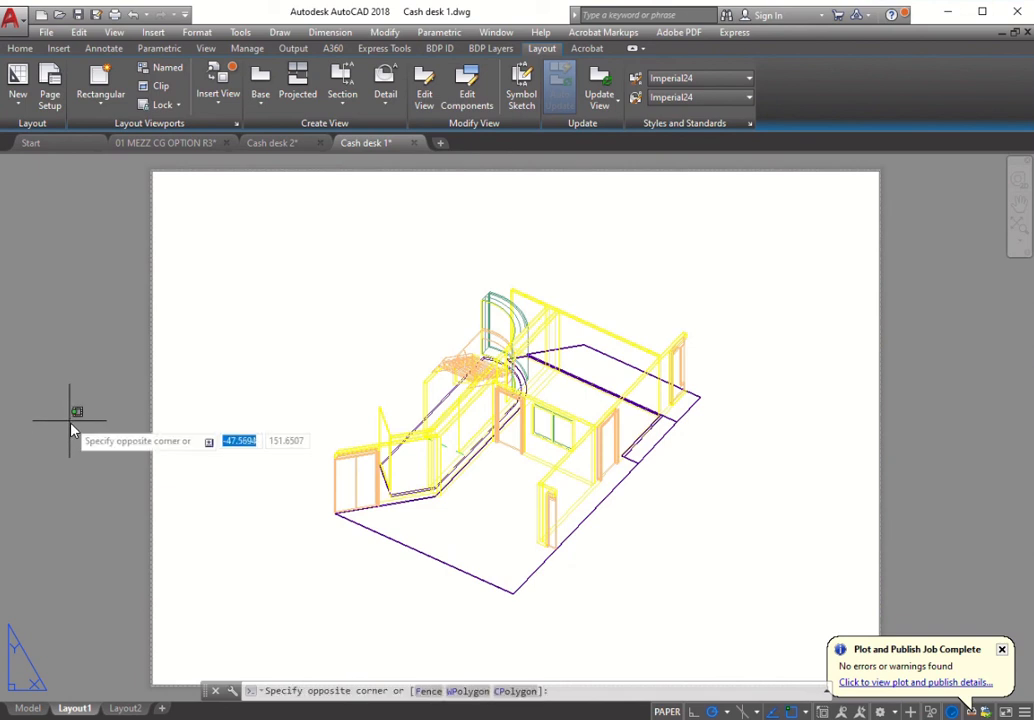
pyautogui.press('Escape')
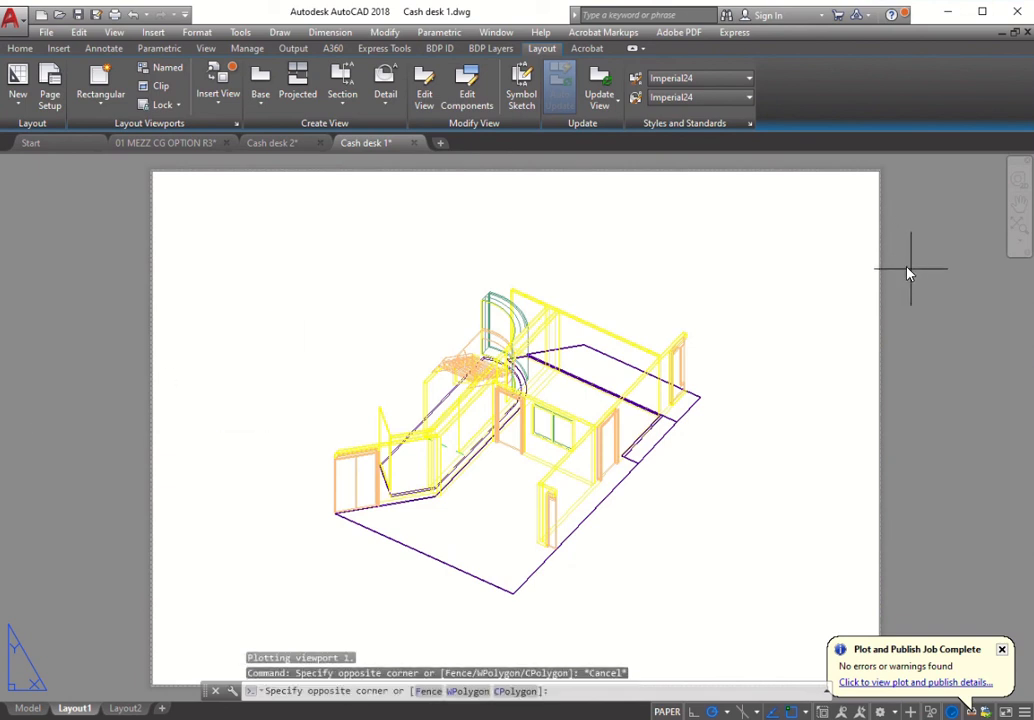
pyautogui.click(795, 246)
pyautogui.press('Delete')
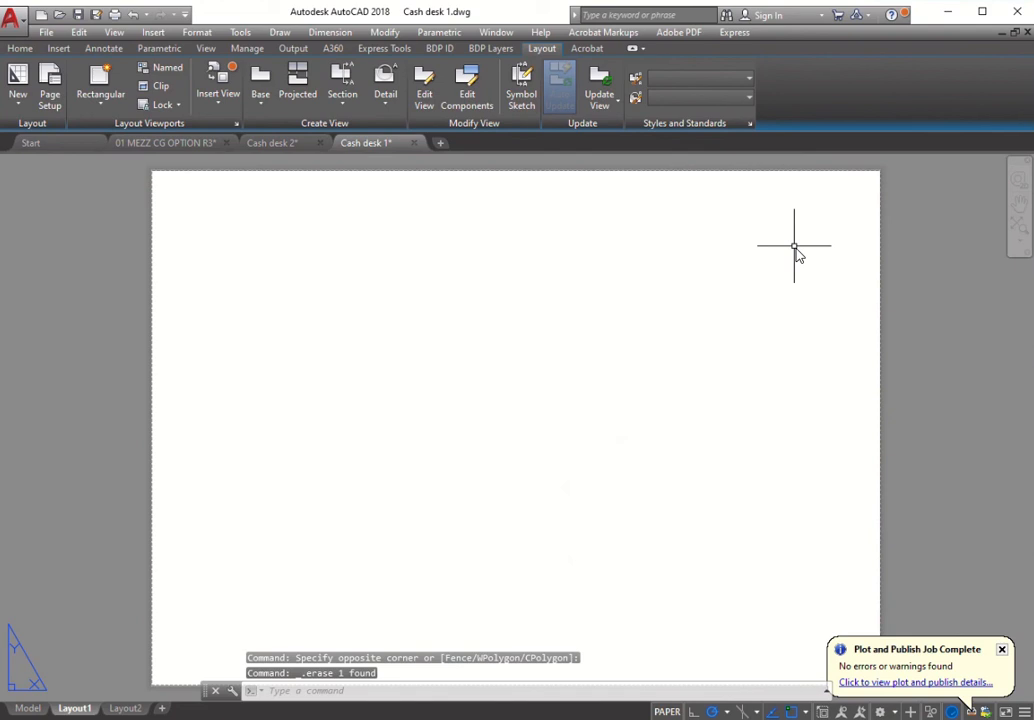
# Step: Create four rectangular viewports with the 4 option, fitted to the whole Layout1 sheet
pyautogui.click(99, 100)
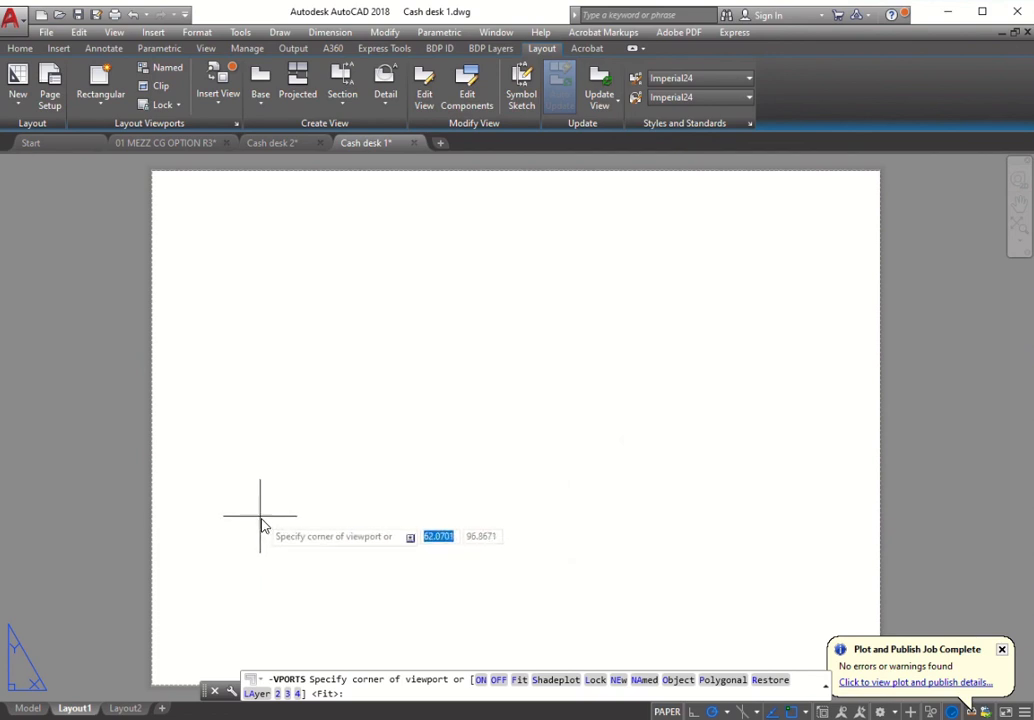
pyautogui.write('4')
pyautogui.press('Return')
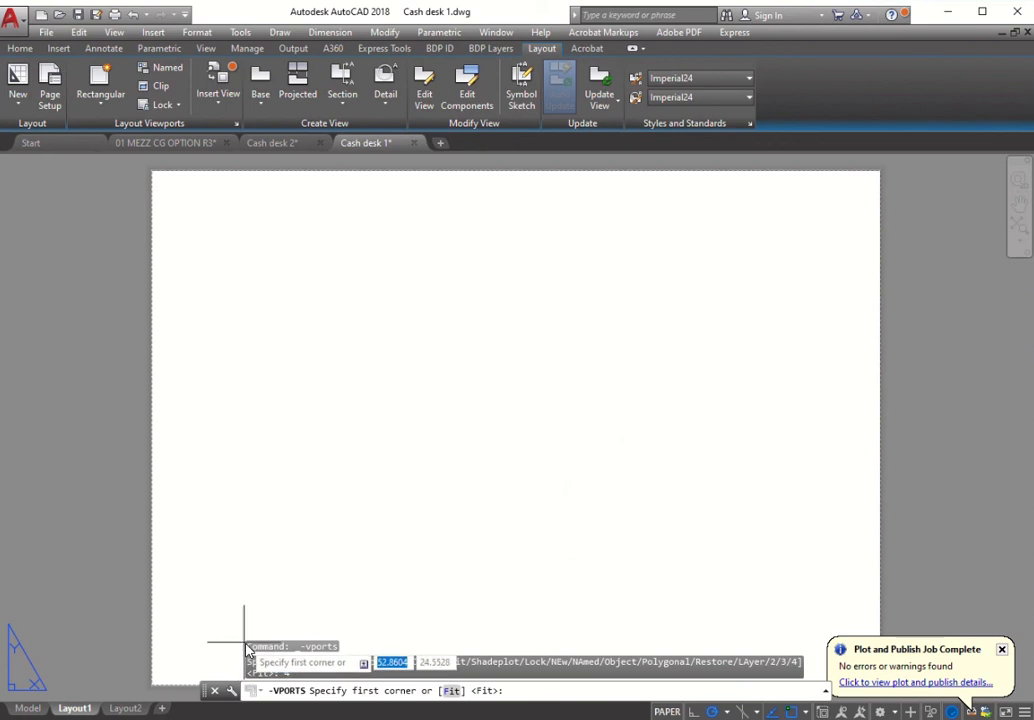
pyautogui.write('f')
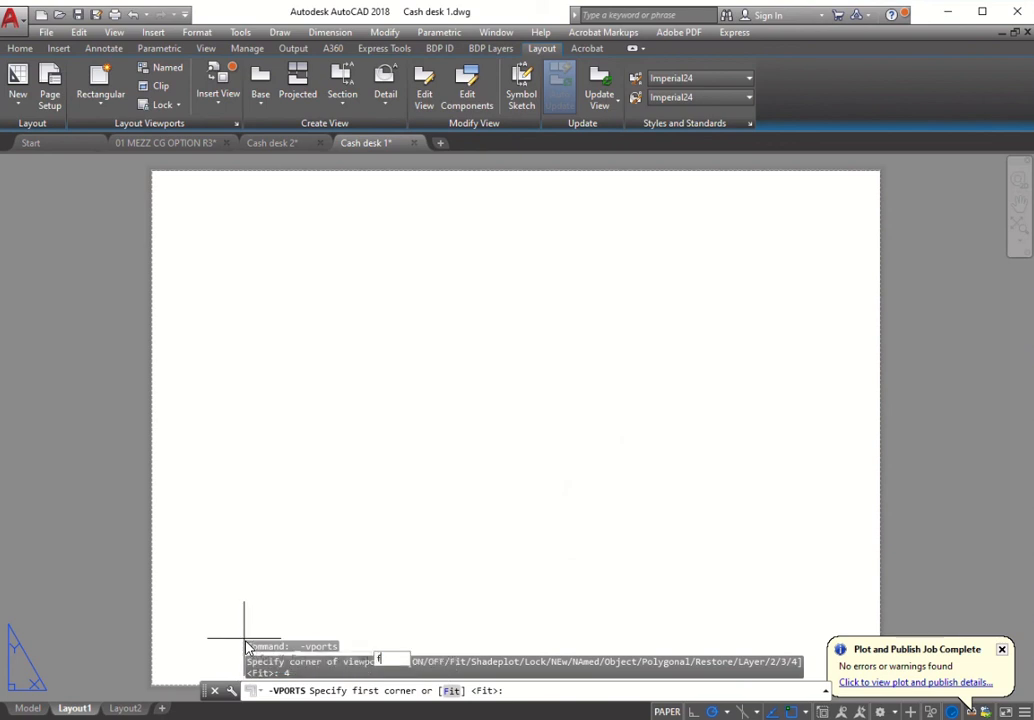
pyautogui.press('Return')
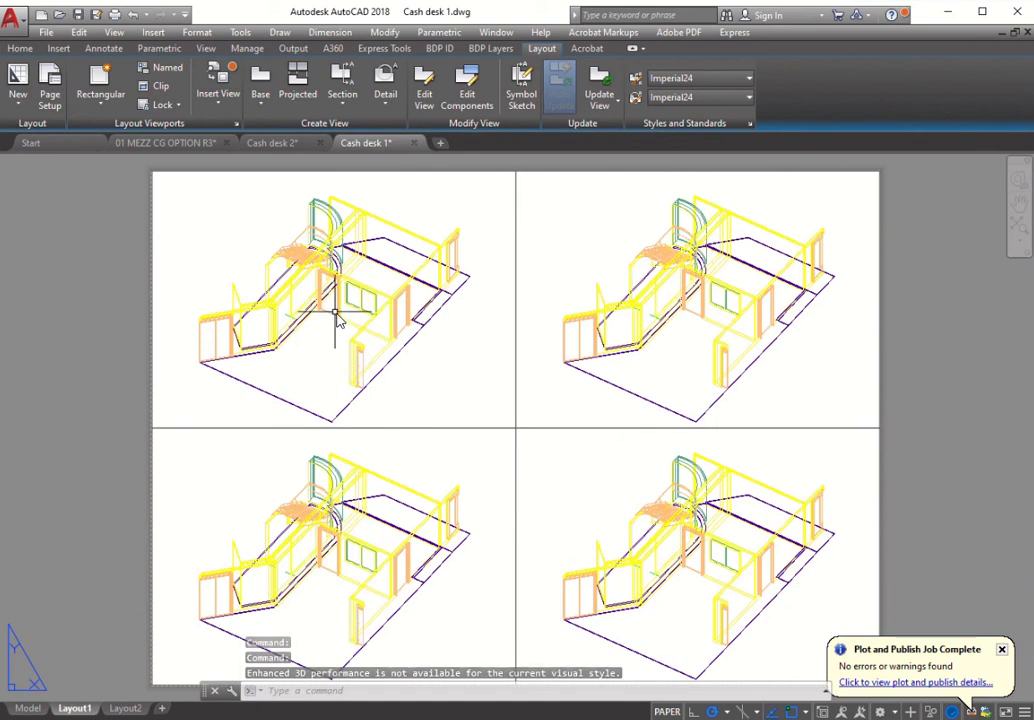
# Step: Set the upper-right viewport to the Top view, the lower-right one to Left and the lower-left one to Front
pyautogui.doubleClick(575, 260)
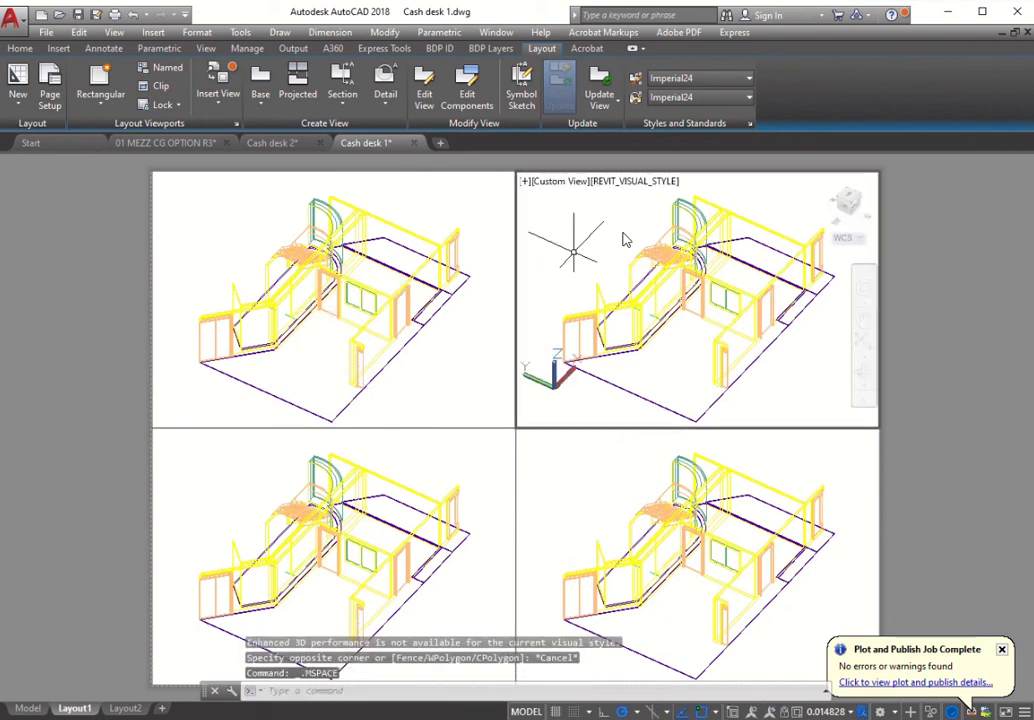
pyautogui.click(850, 199)
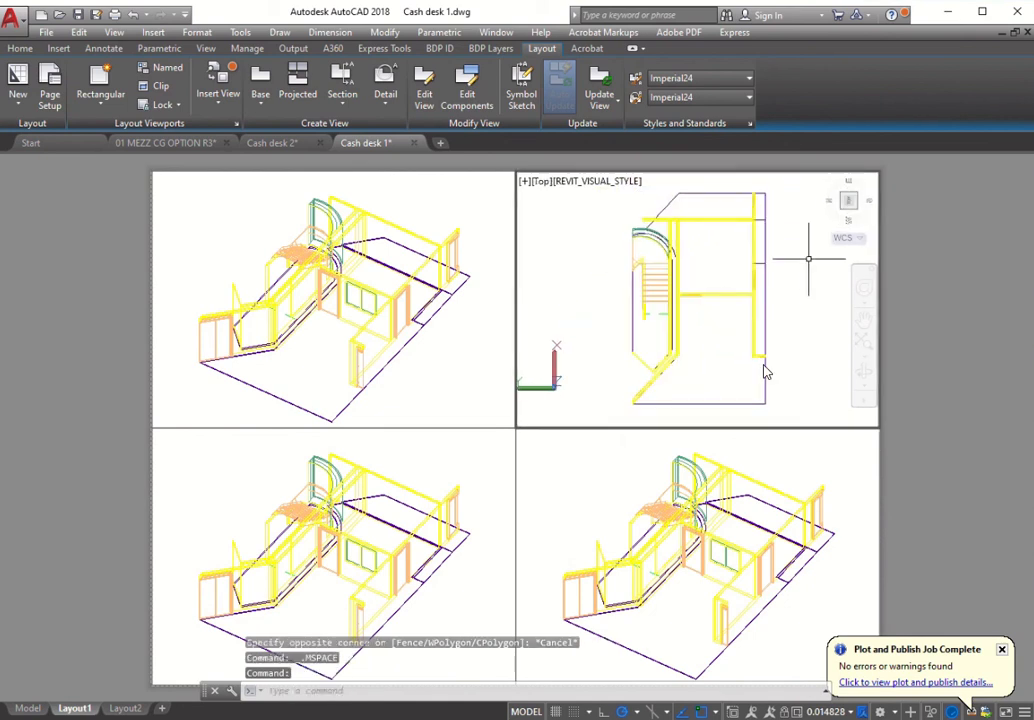
pyautogui.click(788, 471)
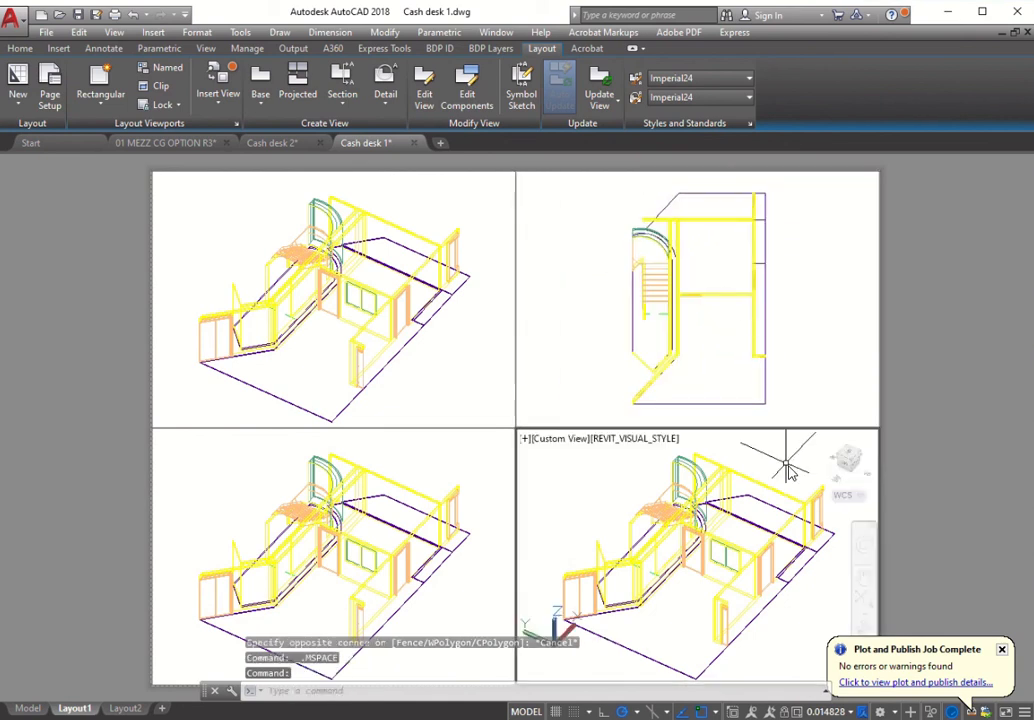
pyautogui.click(850, 468)
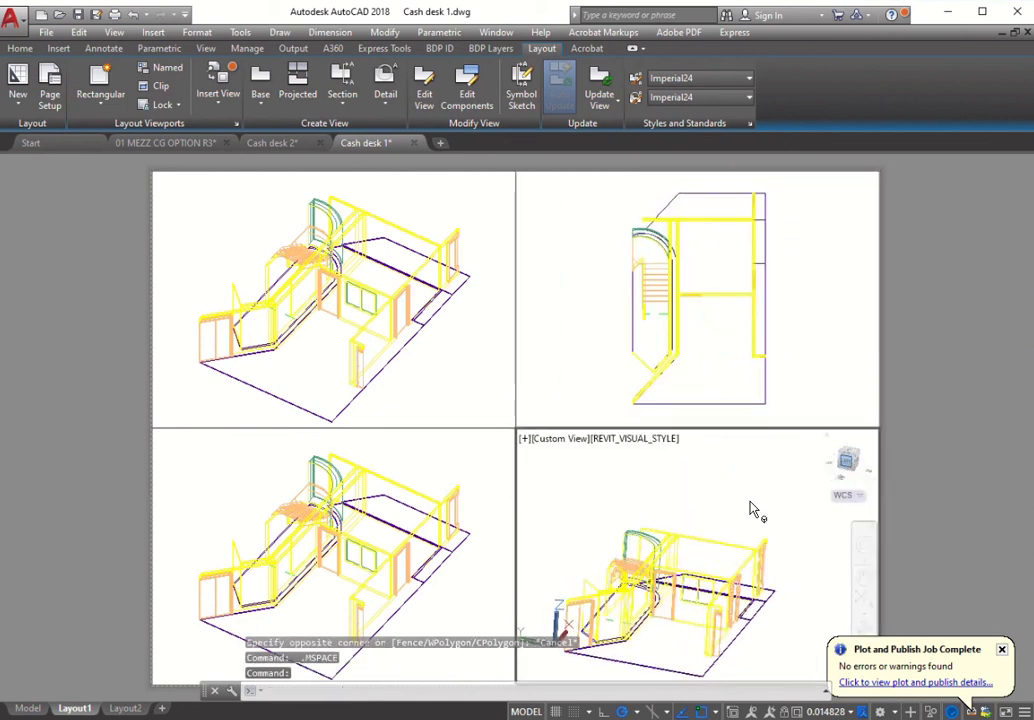
pyautogui.click(451, 614)
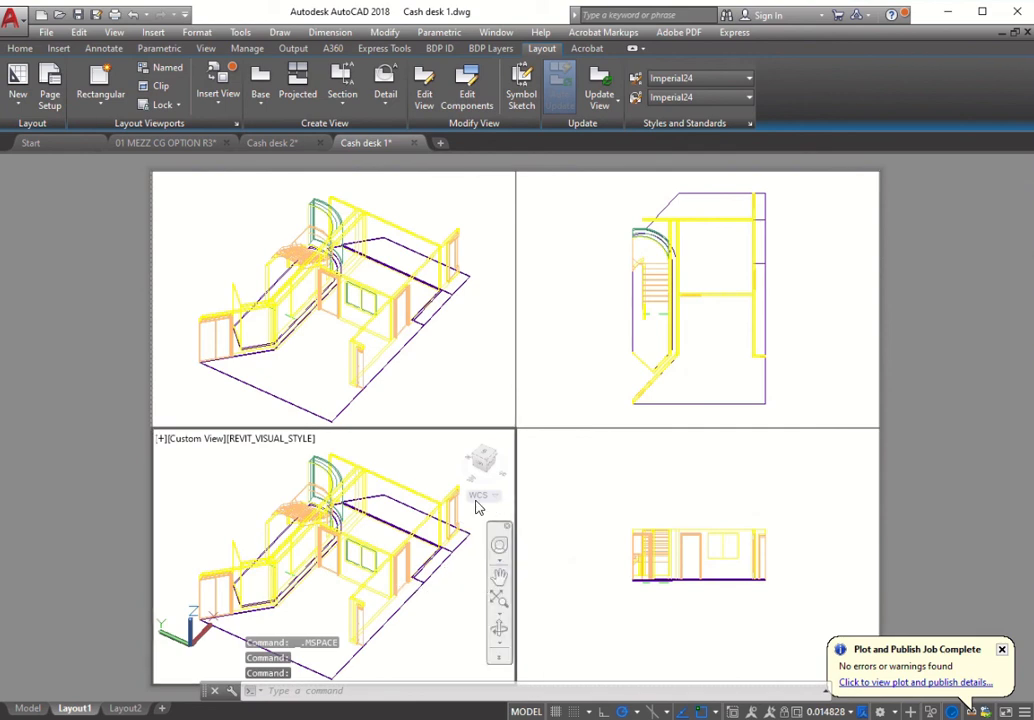
pyautogui.click(487, 463)
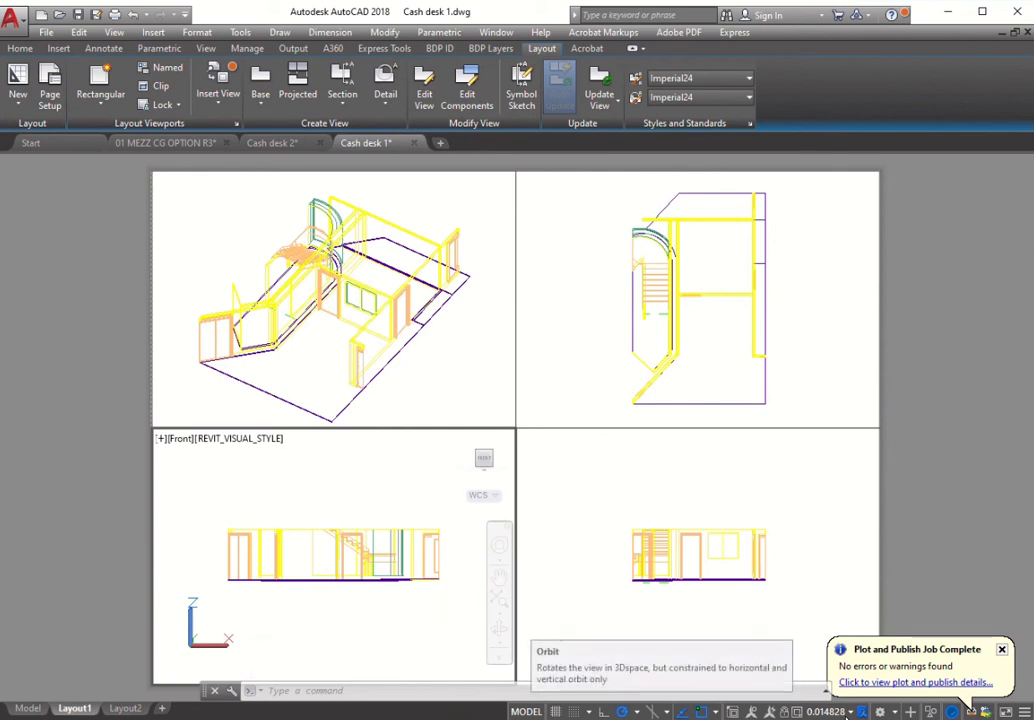
# Step: Set the scale of the Front and Left view viewports to 1:100
pyautogui.click(851, 711)
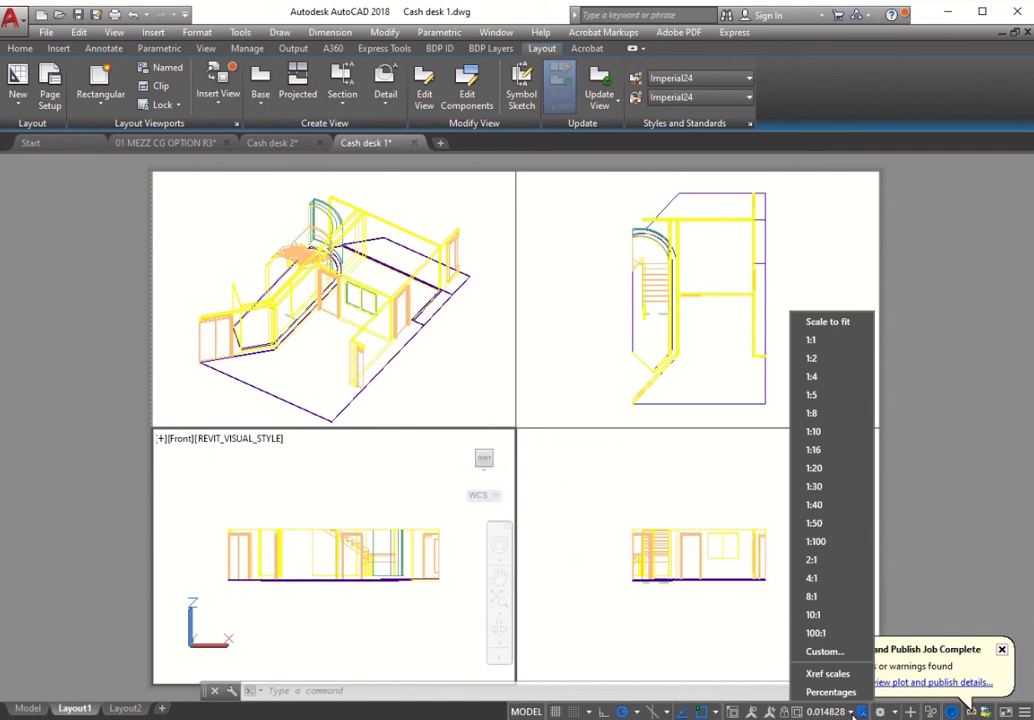
pyautogui.click(818, 541)
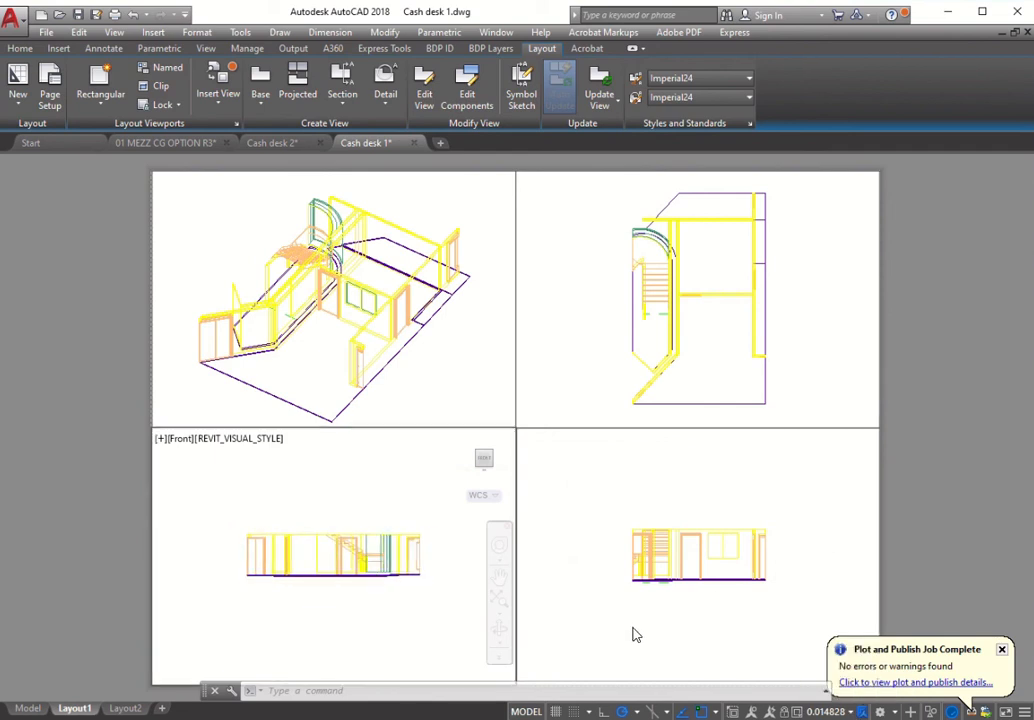
pyautogui.click(632, 630)
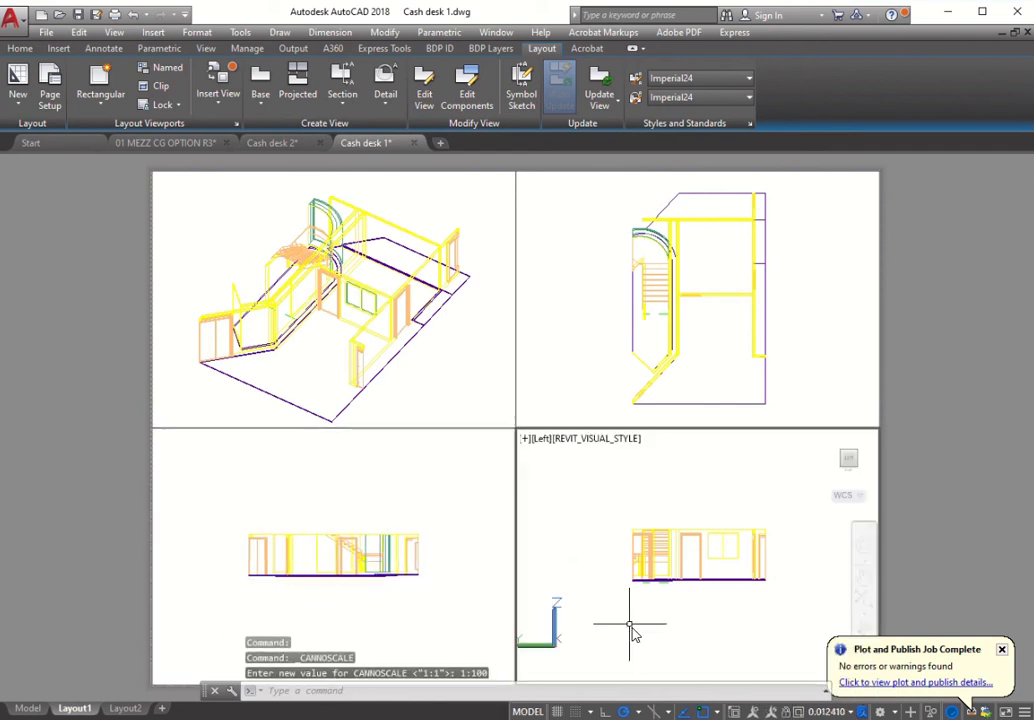
pyautogui.click(851, 711)
pyautogui.click(819, 541)
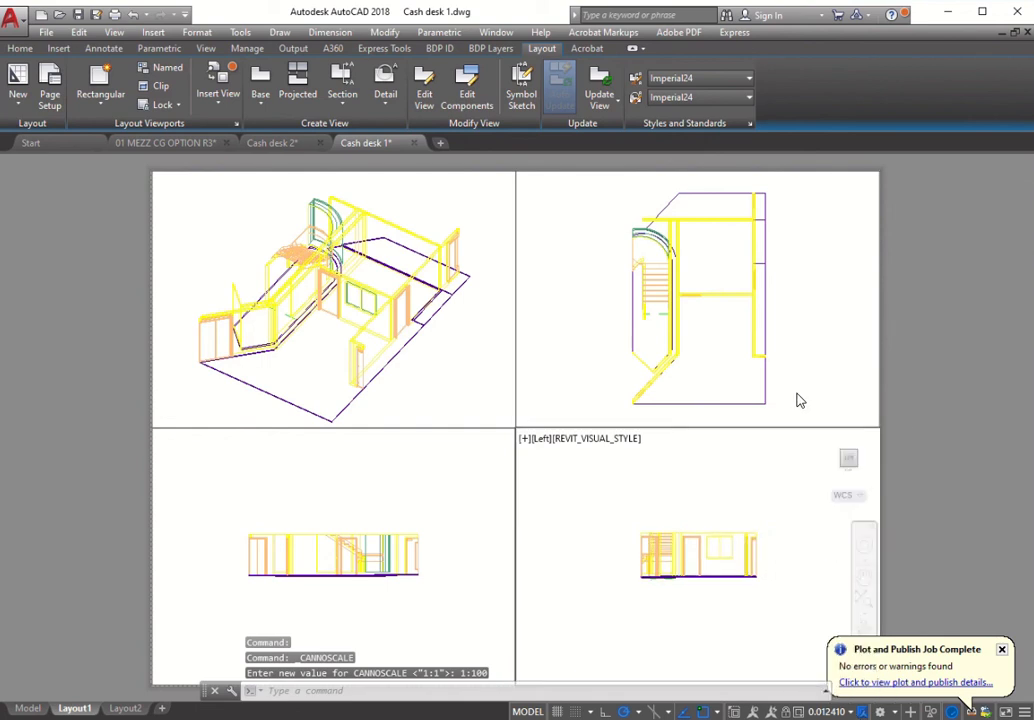
# Step: Set the scale of the Top view and 3D custom view viewports to 1:100, and return to paper space
pyautogui.click(800, 382)
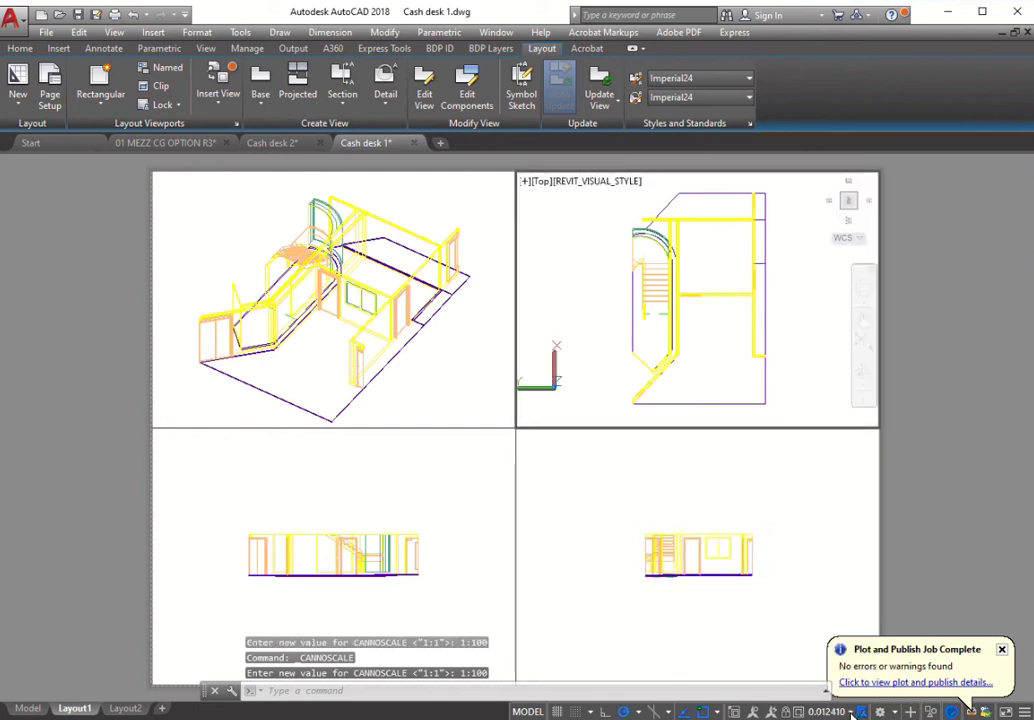
pyautogui.click(851, 711)
pyautogui.click(819, 541)
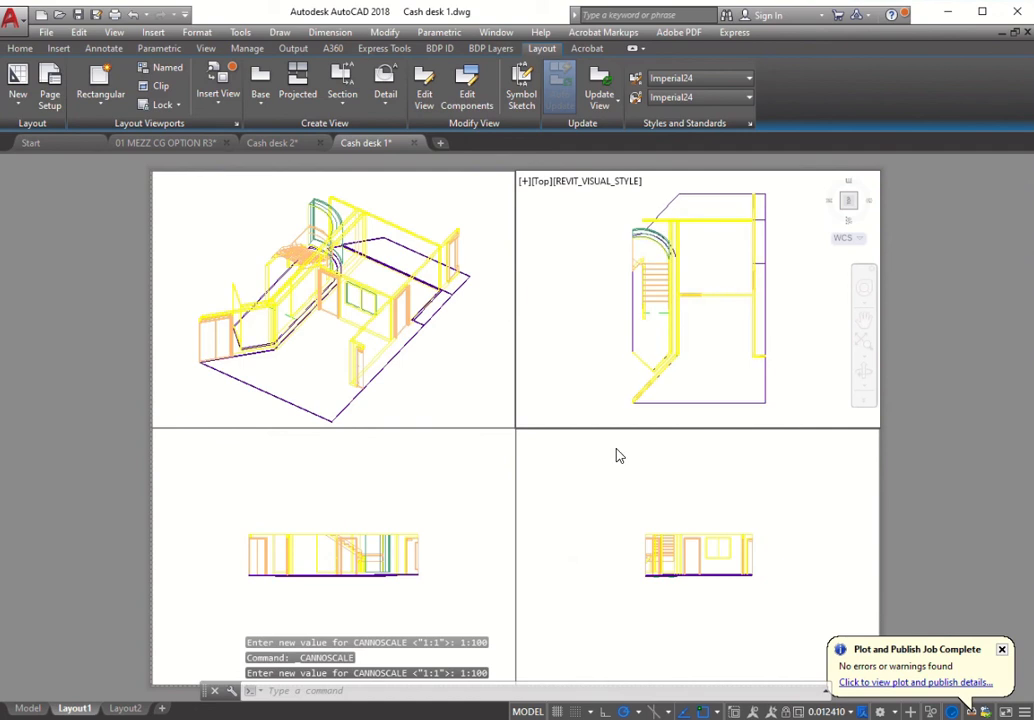
pyautogui.click(455, 392)
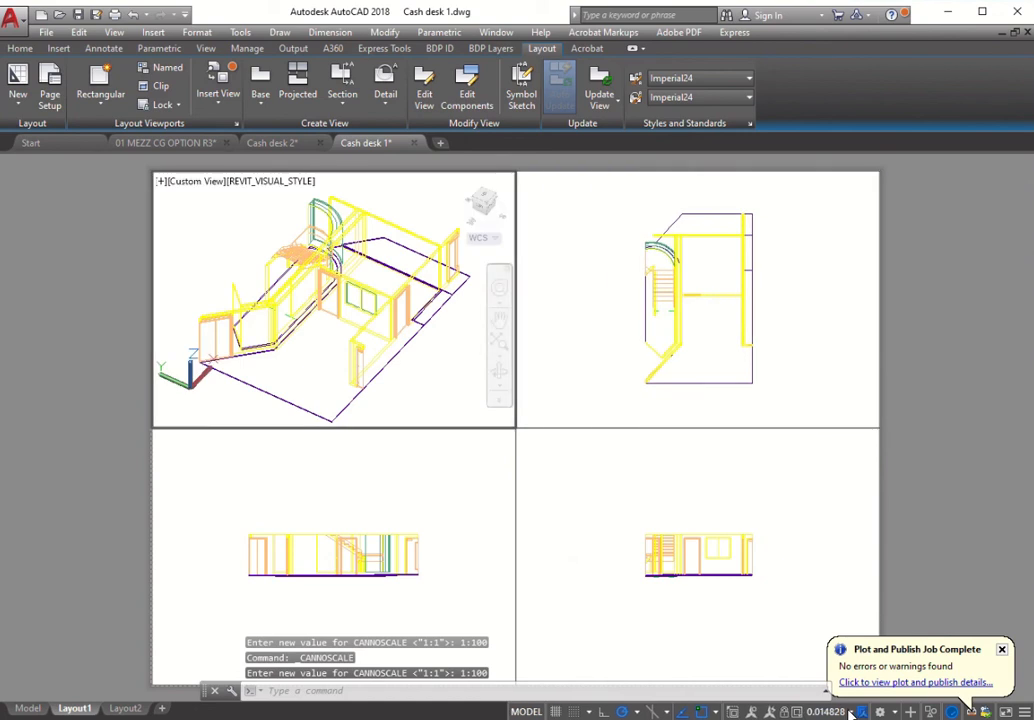
pyautogui.click(826, 711)
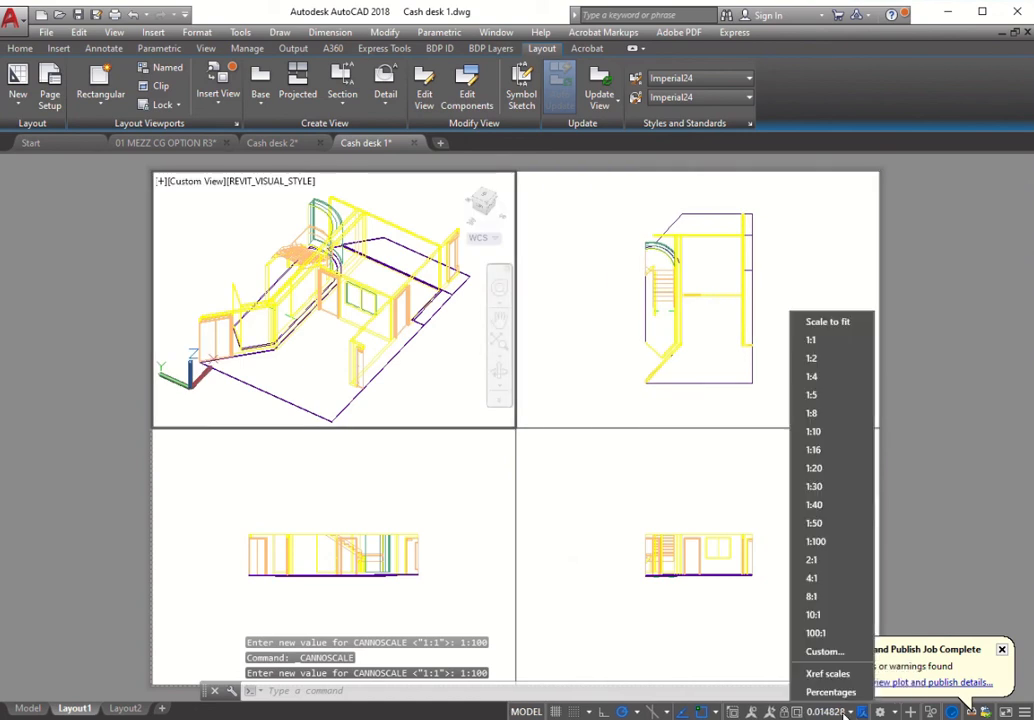
pyautogui.click(831, 541)
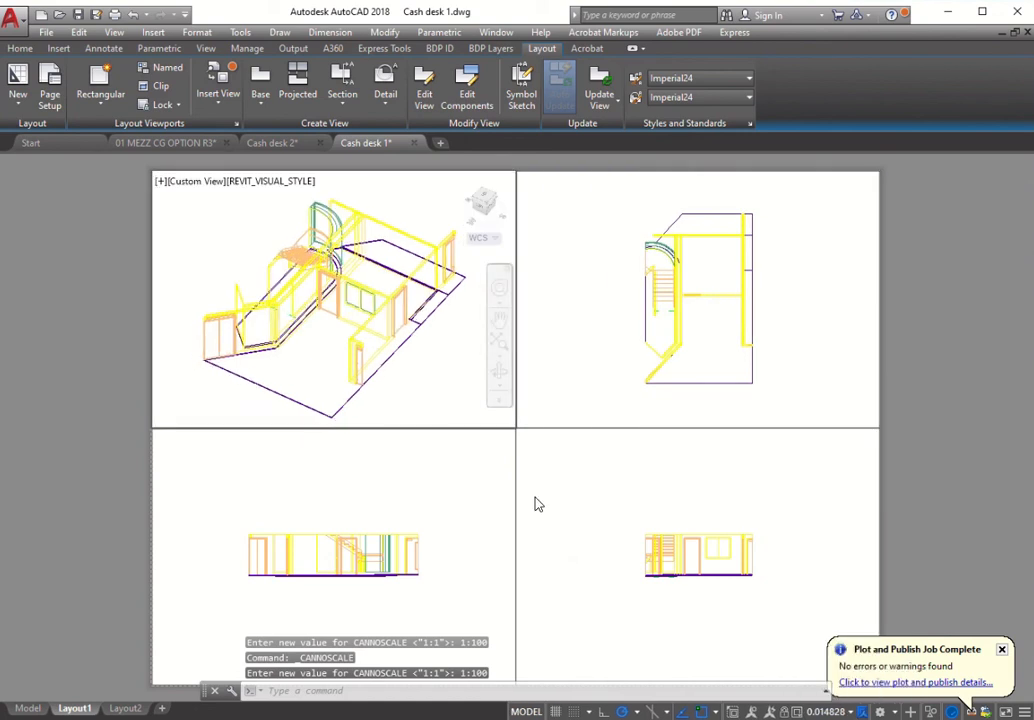
pyautogui.doubleClick(940, 413)
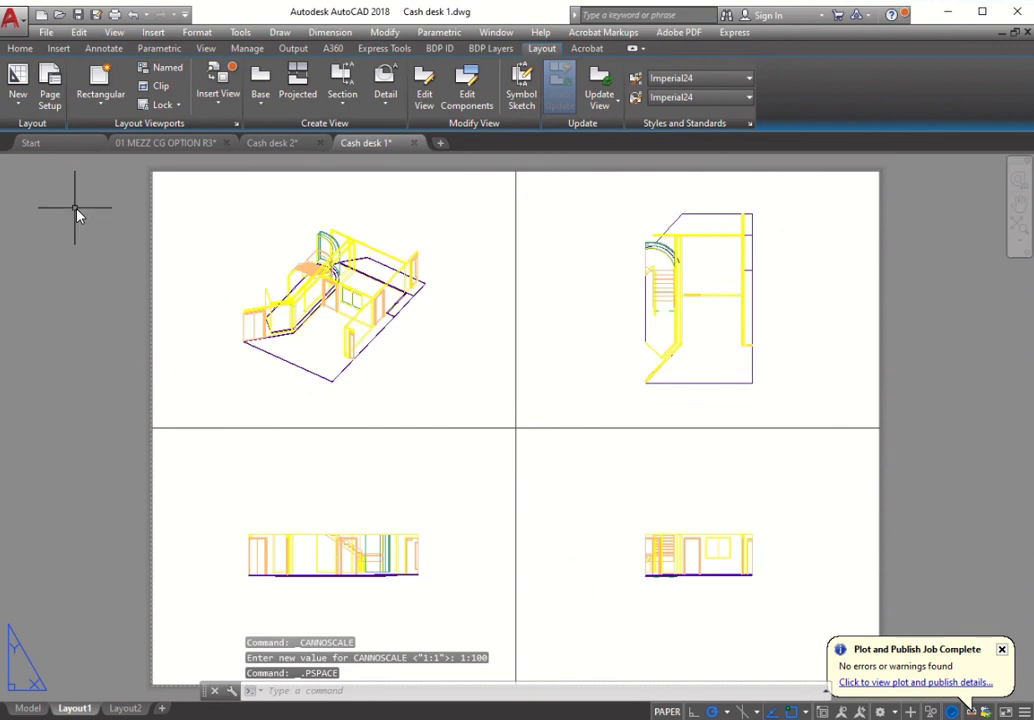
# Step: Check the four-viewport sheet in a single-sheet plot preview with the existing settings, and cancel the plot
pyautogui.click(115, 15)
pyautogui.click(257, 395)
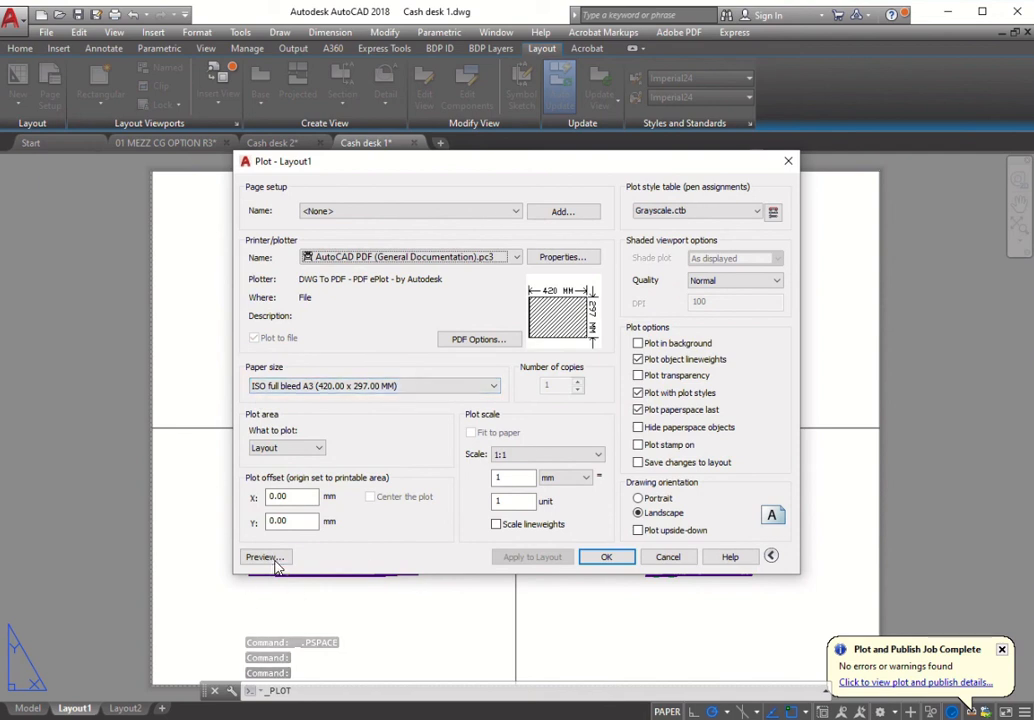
pyautogui.click(265, 557)
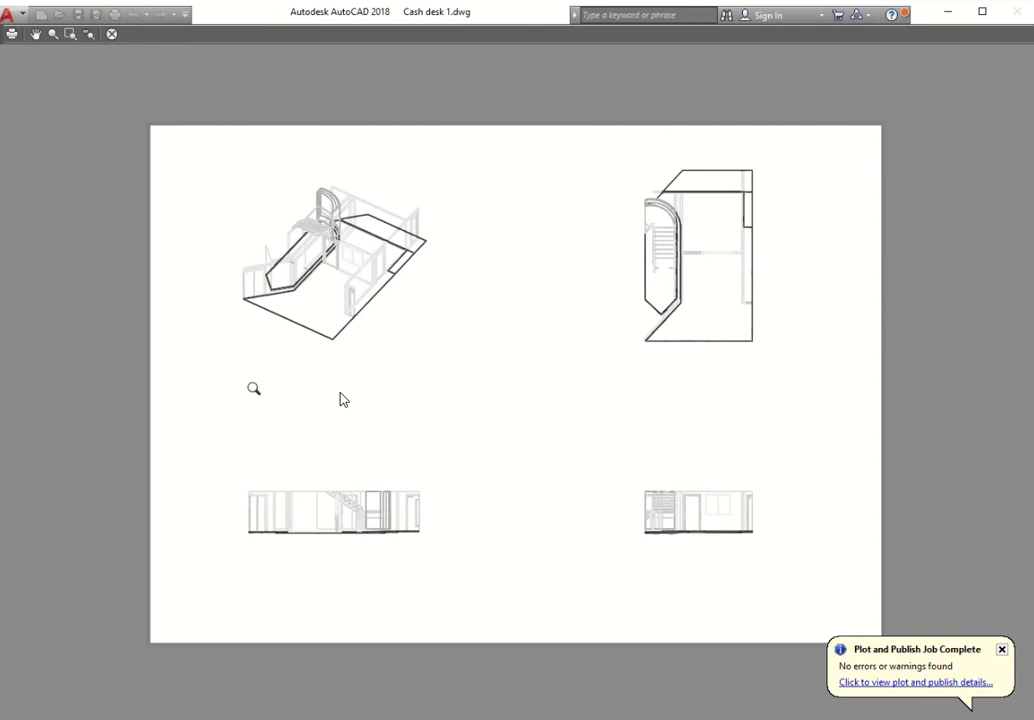
pyautogui.click(113, 35)
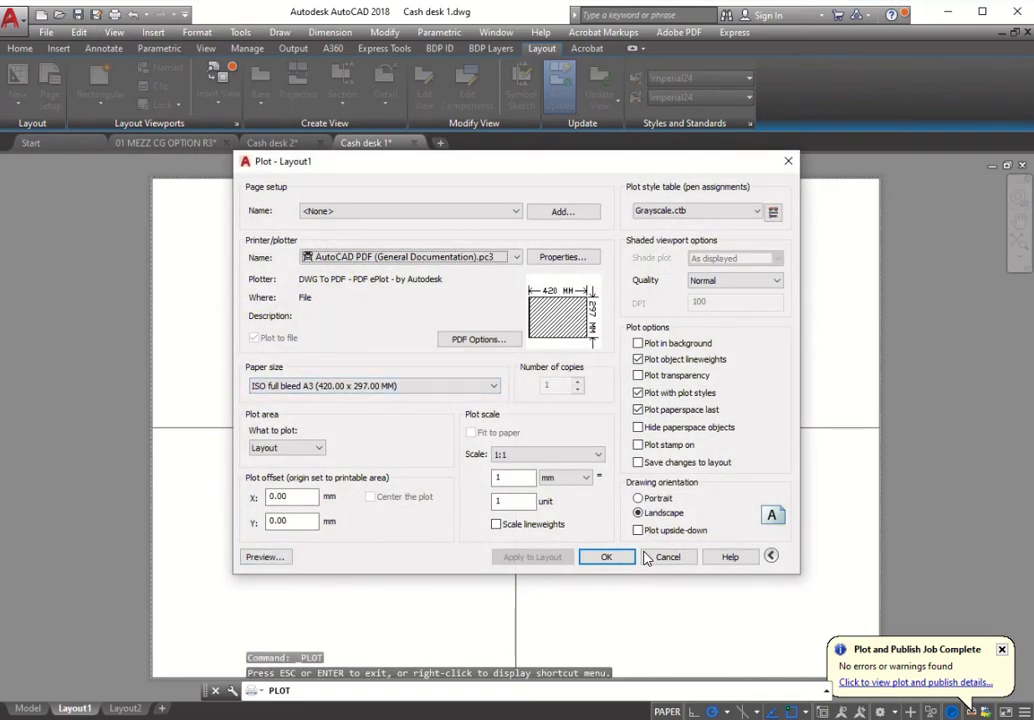
pyautogui.click(668, 560)
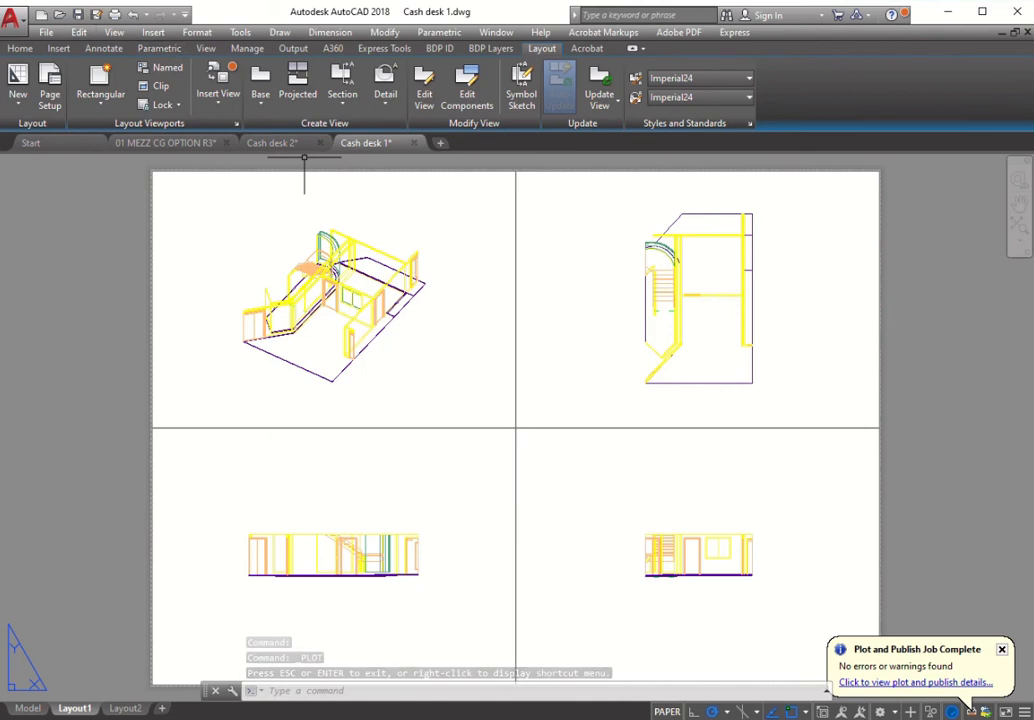
# Step: Turn on plotting for the Viewport layer in the layer properties
pyautogui.click(20, 49)
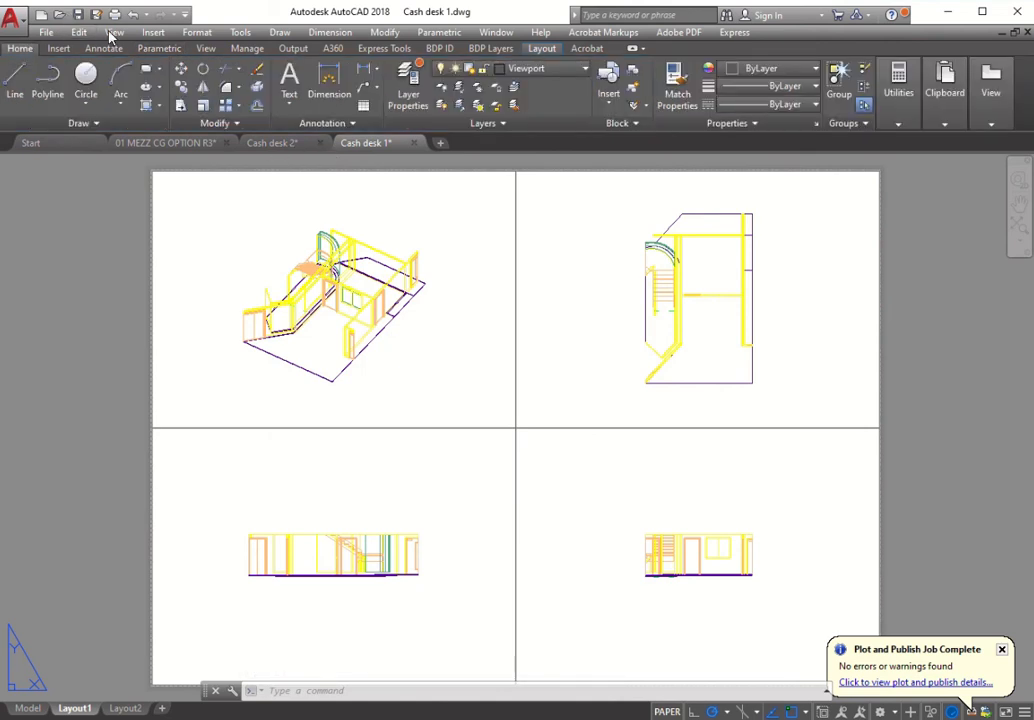
pyautogui.click(408, 80)
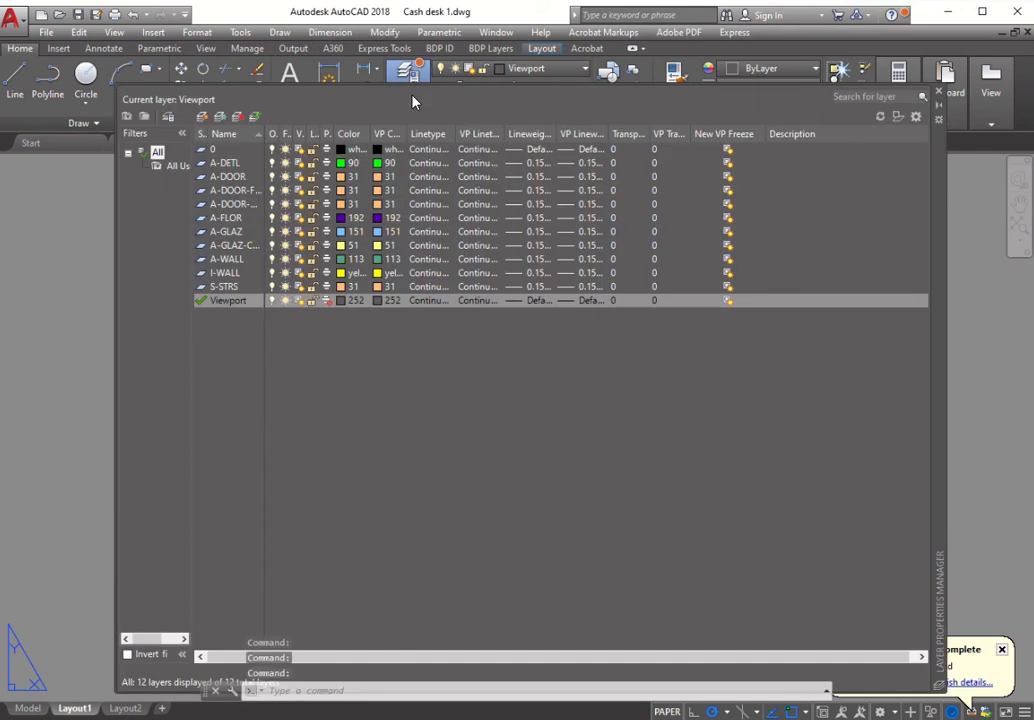
pyautogui.click(329, 302)
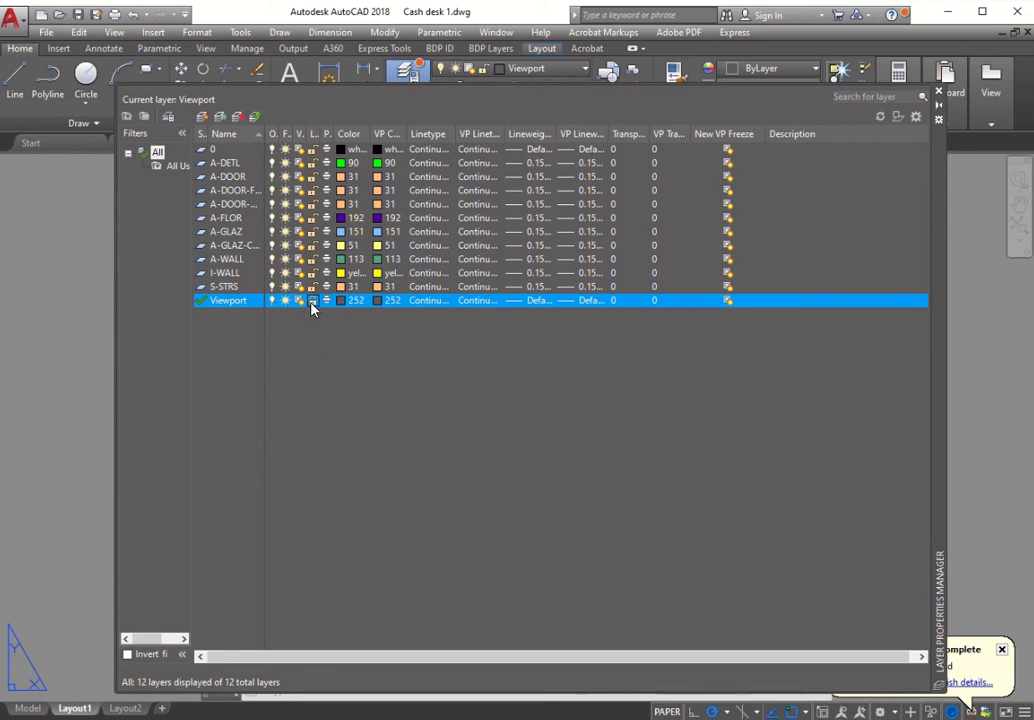
# Step: Close the layer properties and test the Viewport layer's lock with a crossing selection over the outer edge of the Top view viewport
pyautogui.click(940, 94)
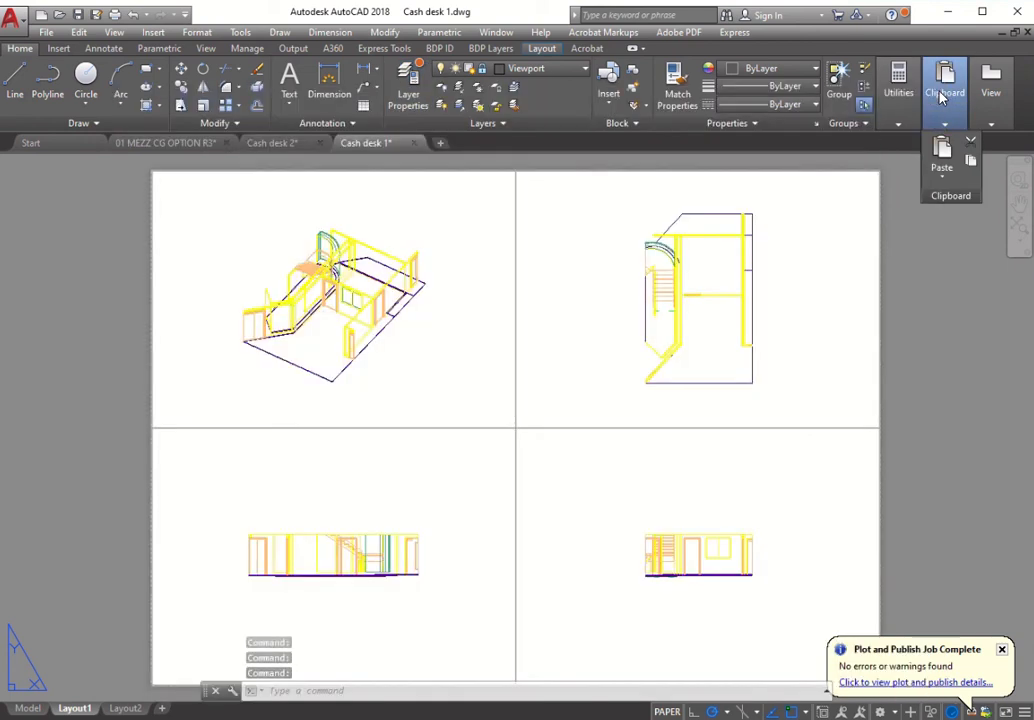
pyautogui.click(924, 380)
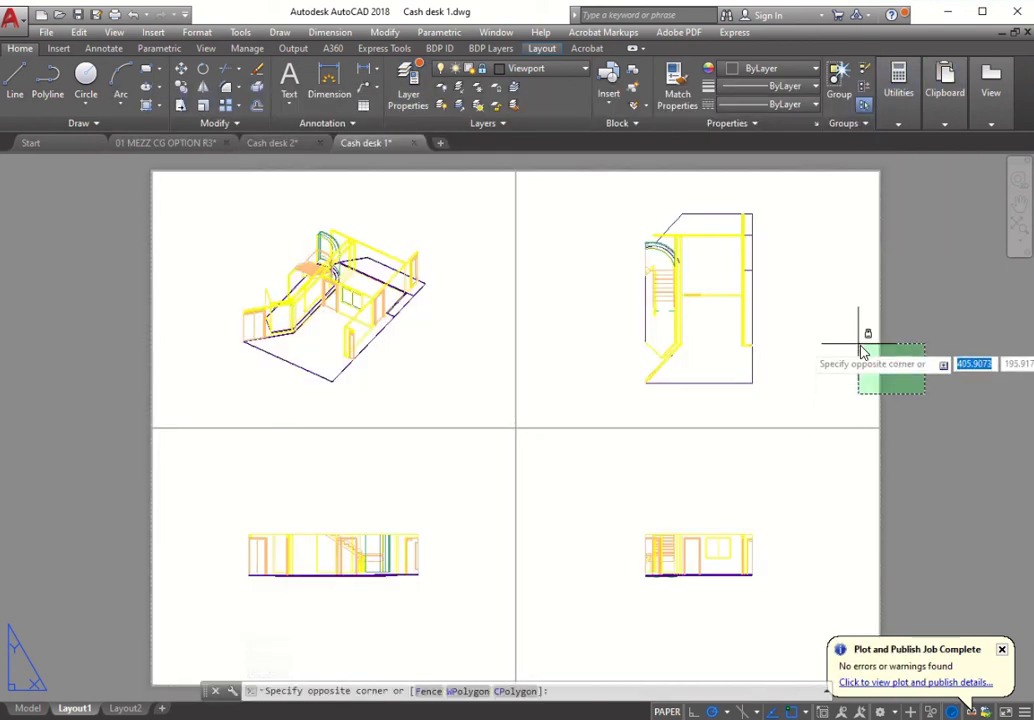
pyautogui.click(866, 338)
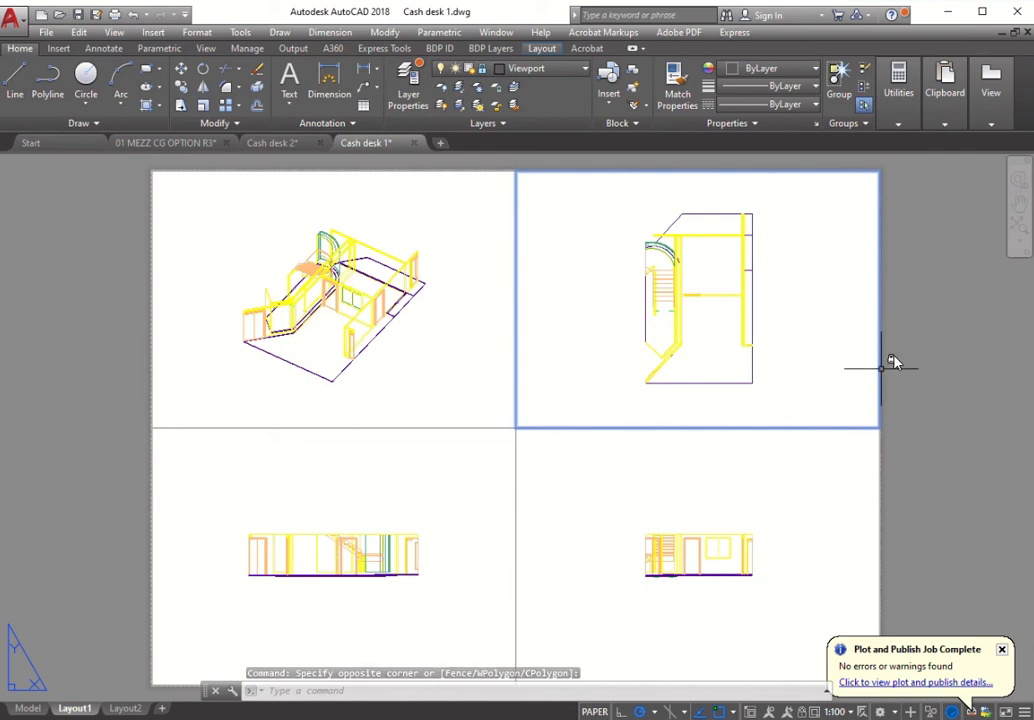
# Step: Start a single-sheet plot of Layout1 with the existing A3 grayscale PDF settings and preview it
pyautogui.click(114, 14)
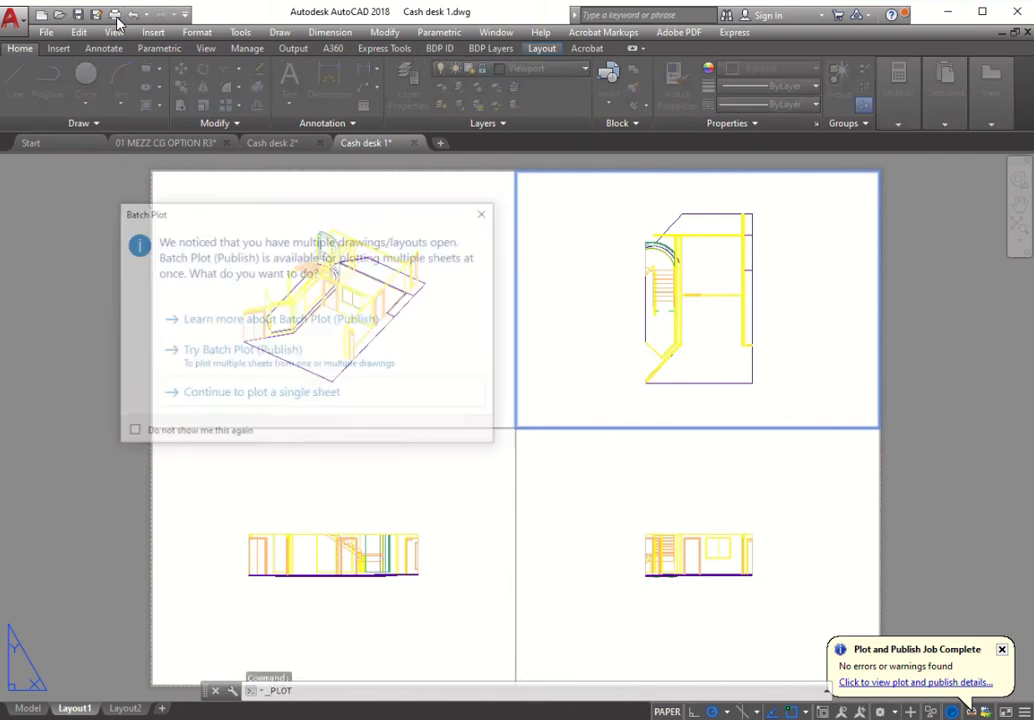
pyautogui.click(272, 396)
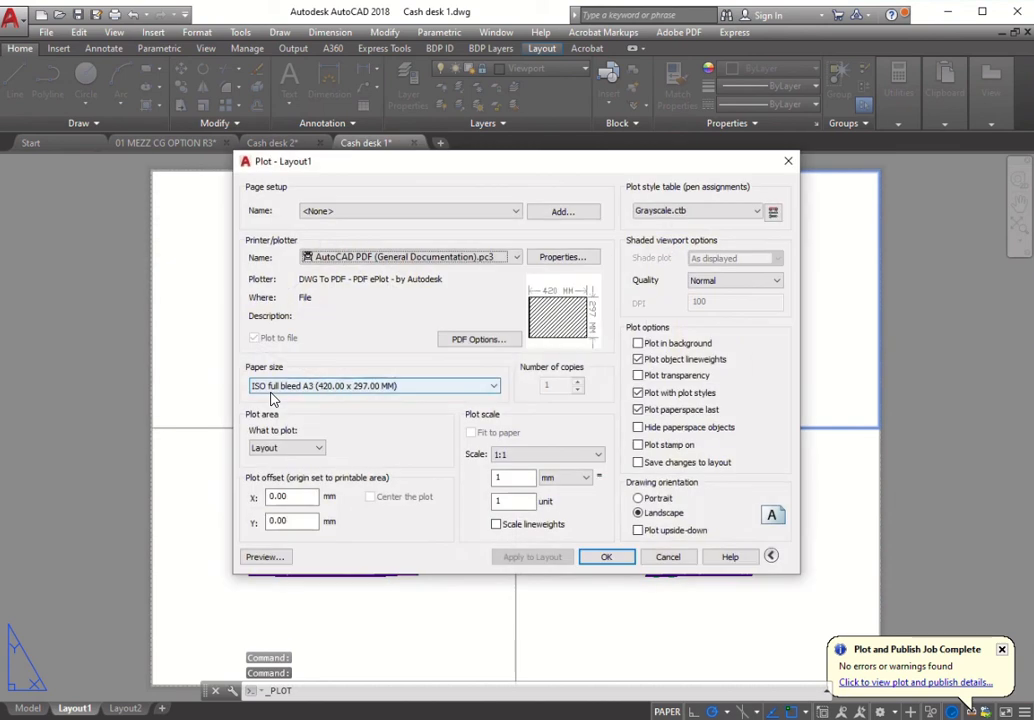
pyautogui.click(265, 556)
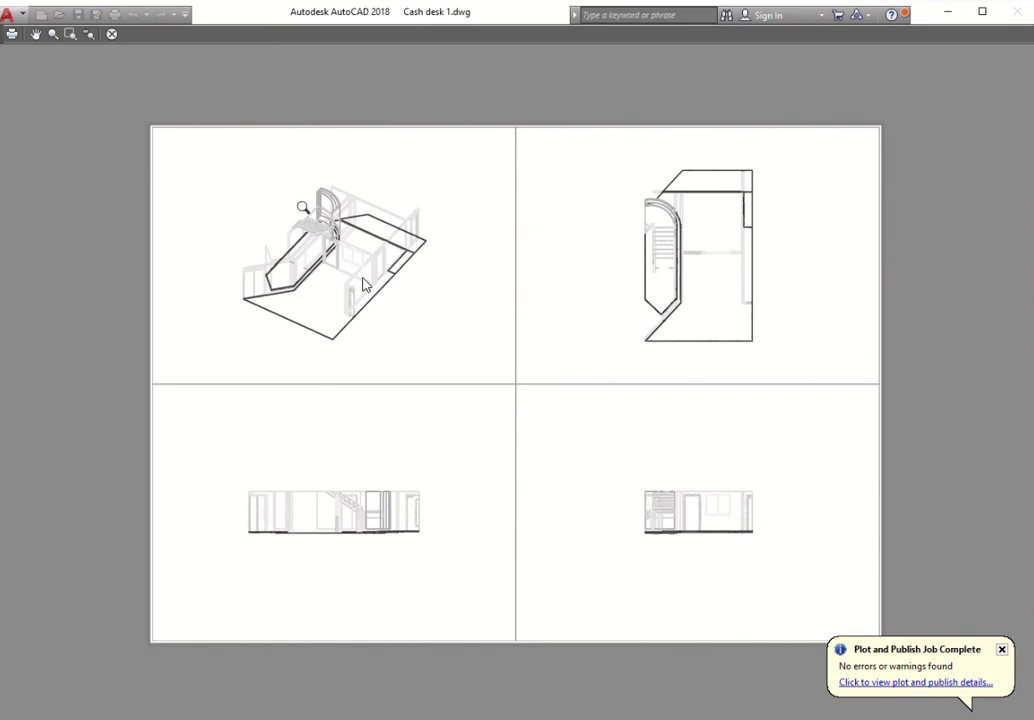
# Step: Plot the previewed sheet to a PDF file named Cash desk 1-Layout3 in the folder for test print
pyautogui.rightClick(221, 96)
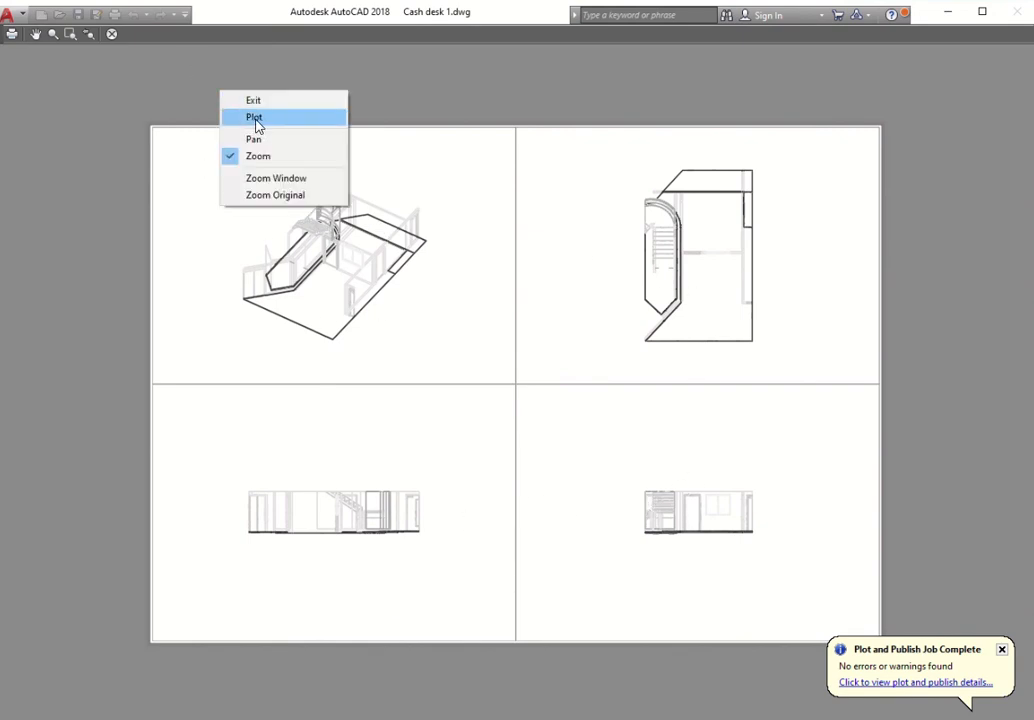
pyautogui.click(255, 117)
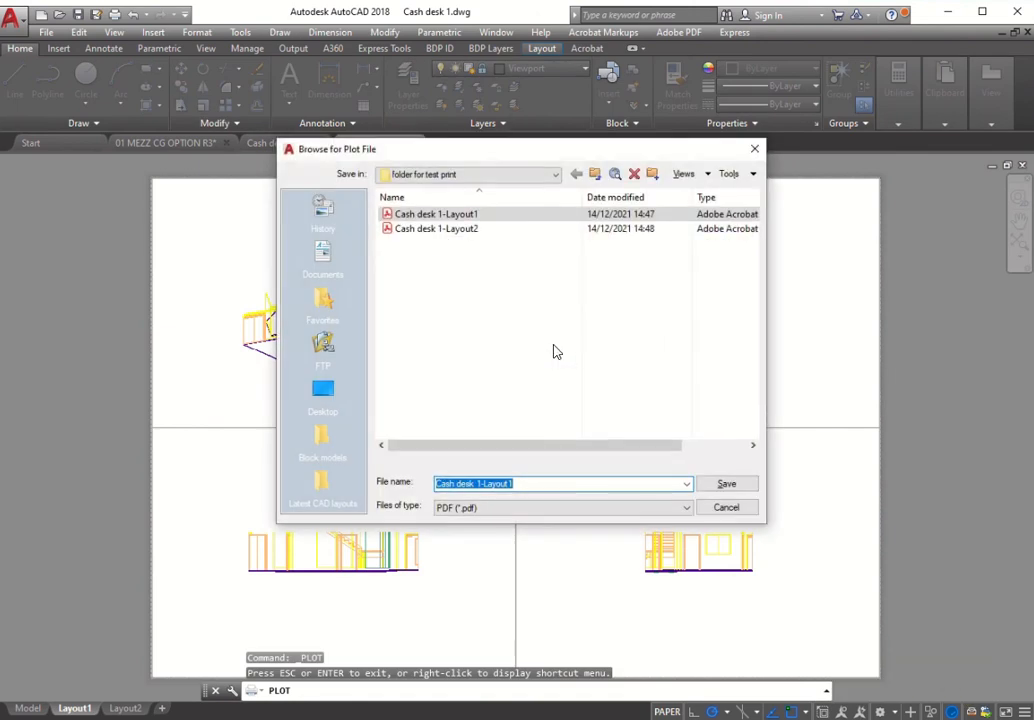
pyautogui.click(513, 488)
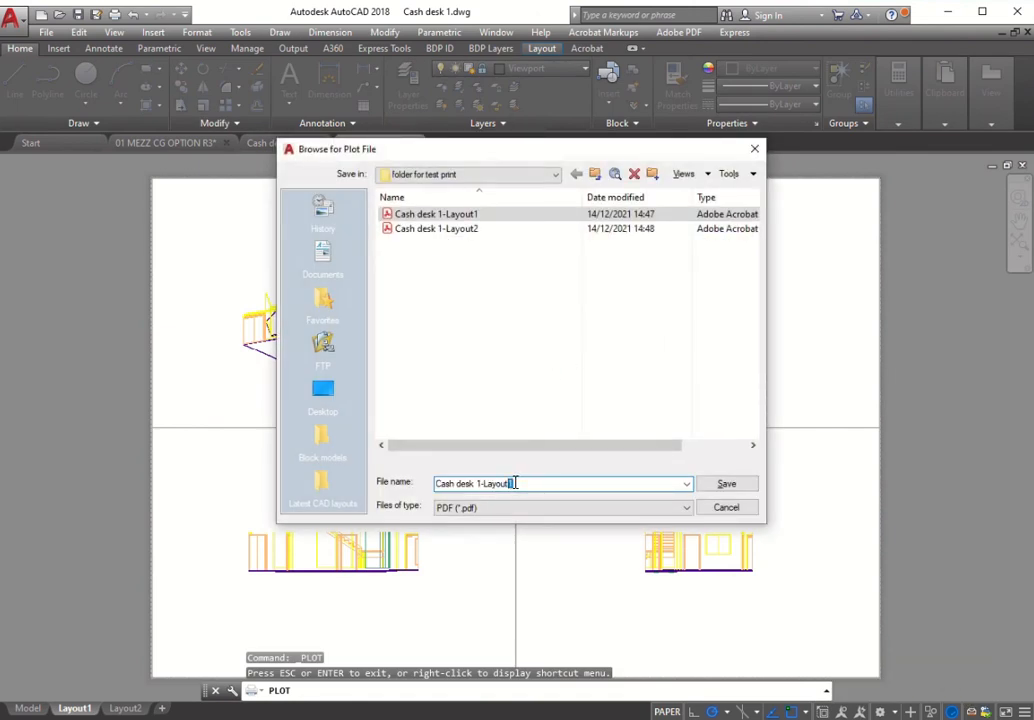
pyautogui.write('3')
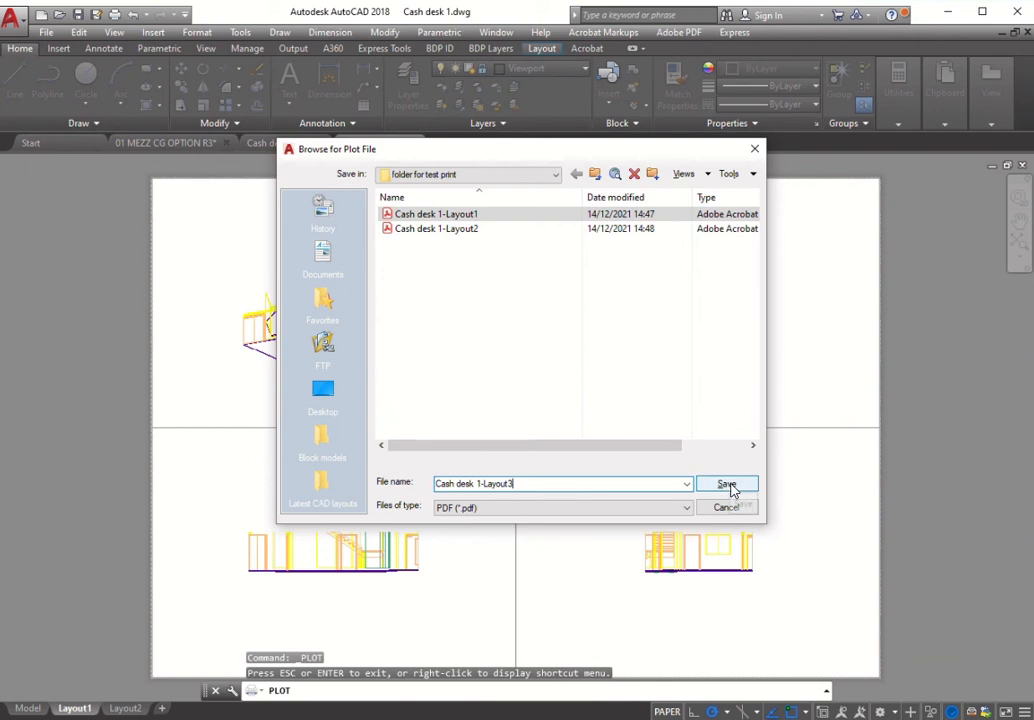
pyautogui.click(726, 484)
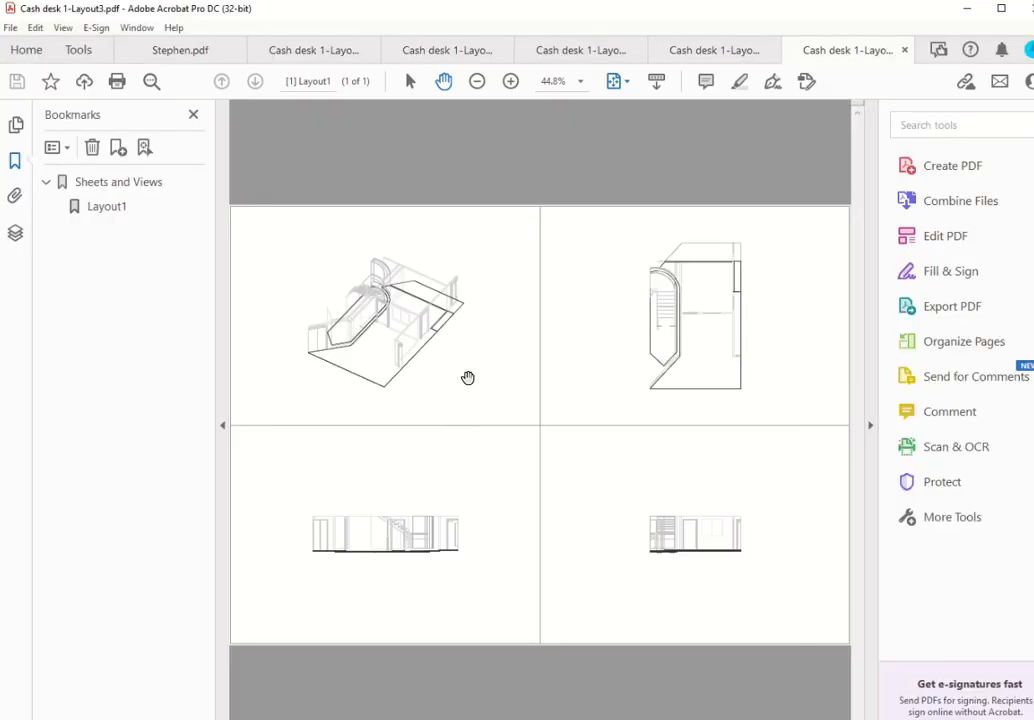
# Step: Inspect the 3D view up close in the plotted PDF in Acrobat, and return to the AutoCAD drawing
pyautogui.keyDown('ctrl'); pyautogui.scroll(3, 467, 378); pyautogui.keyUp('ctrl')
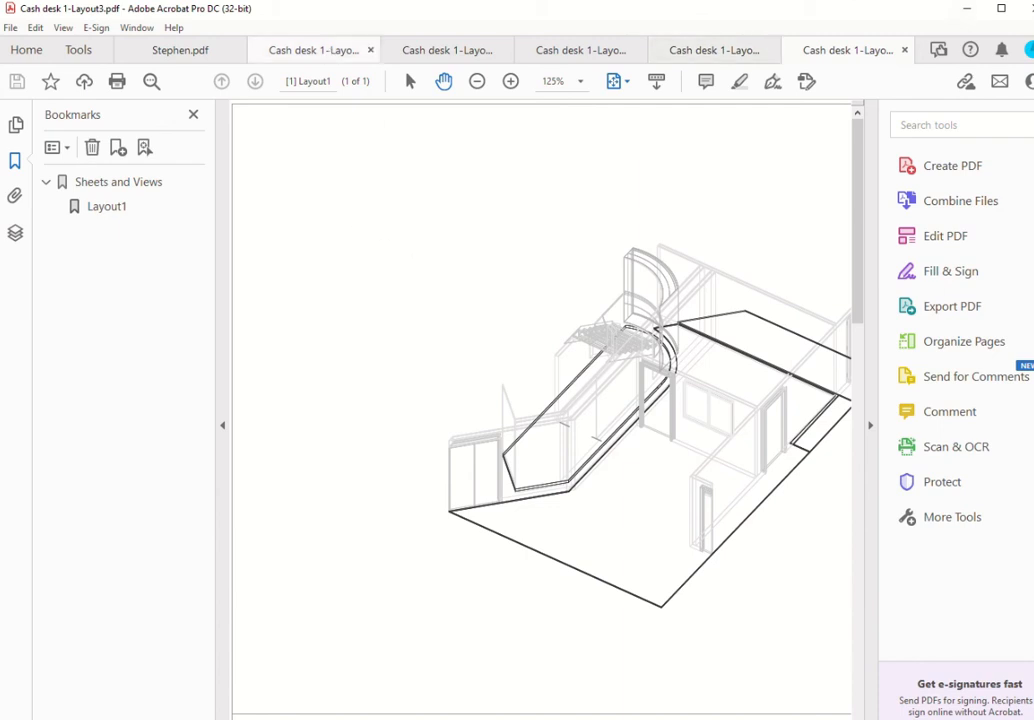
pyautogui.click(967, 9)
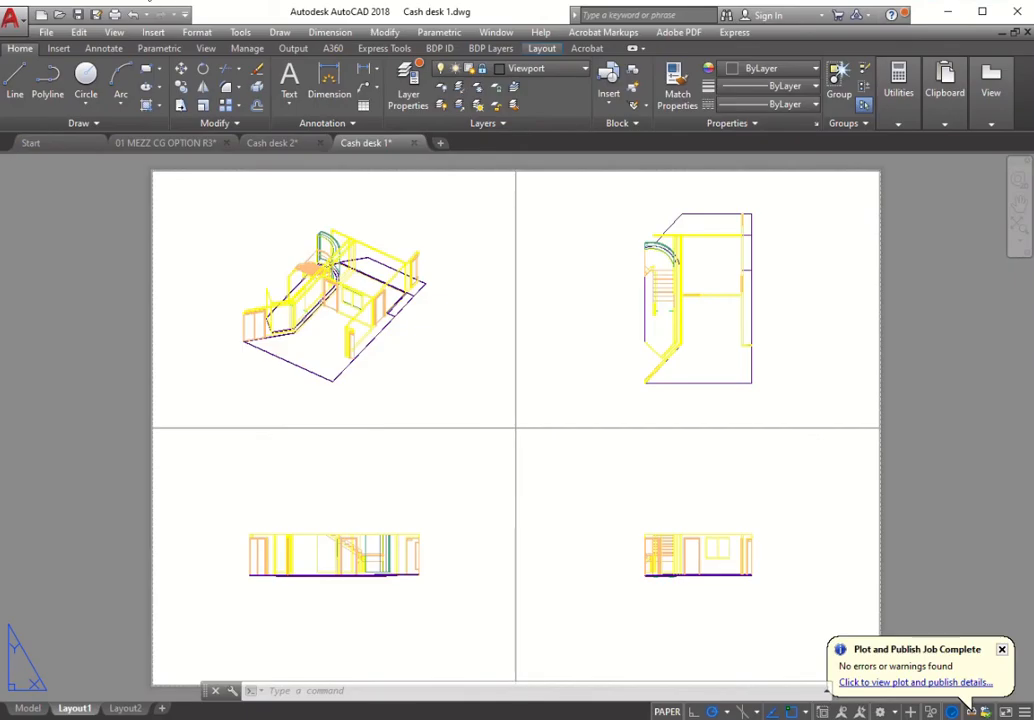